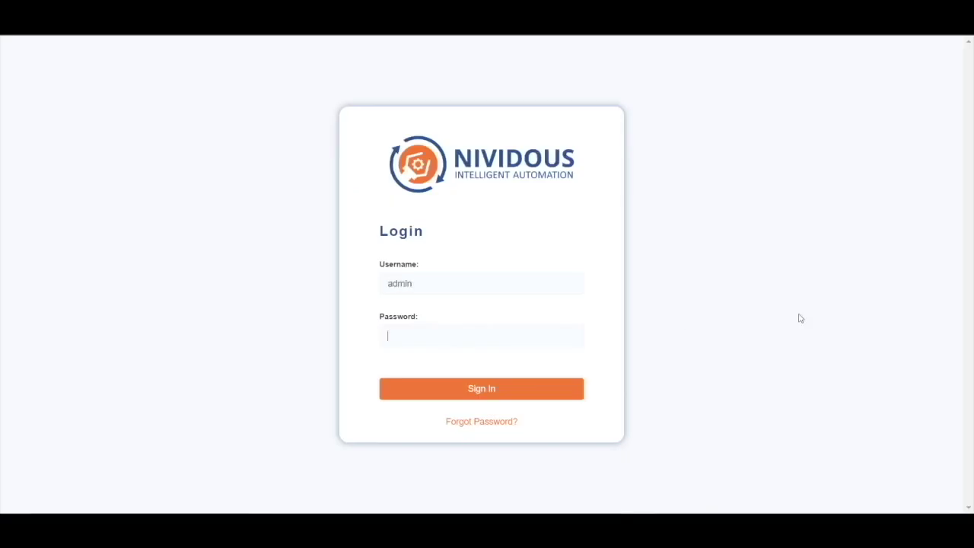
text(Invoice Processing Project)
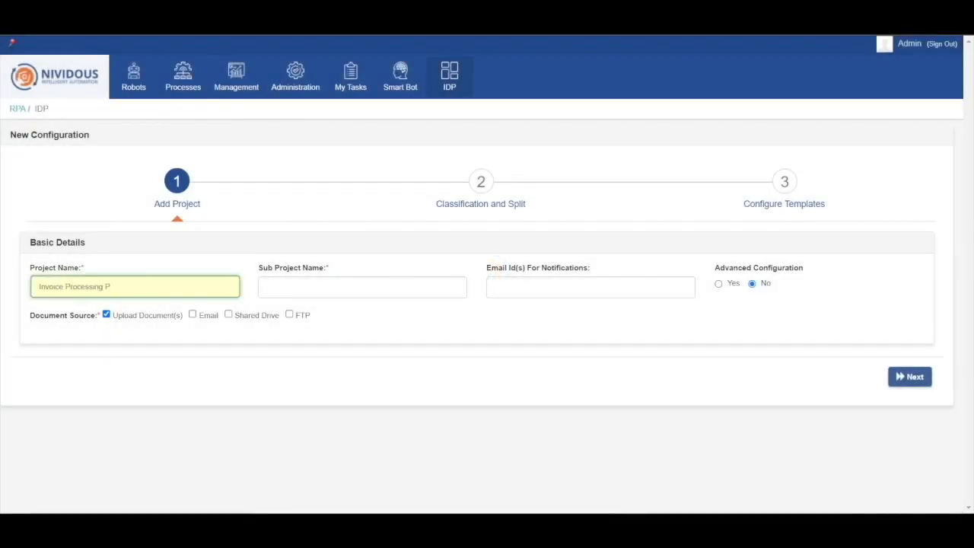
text( Version 1)
key(Tab)
text(Invoice Processing Project)
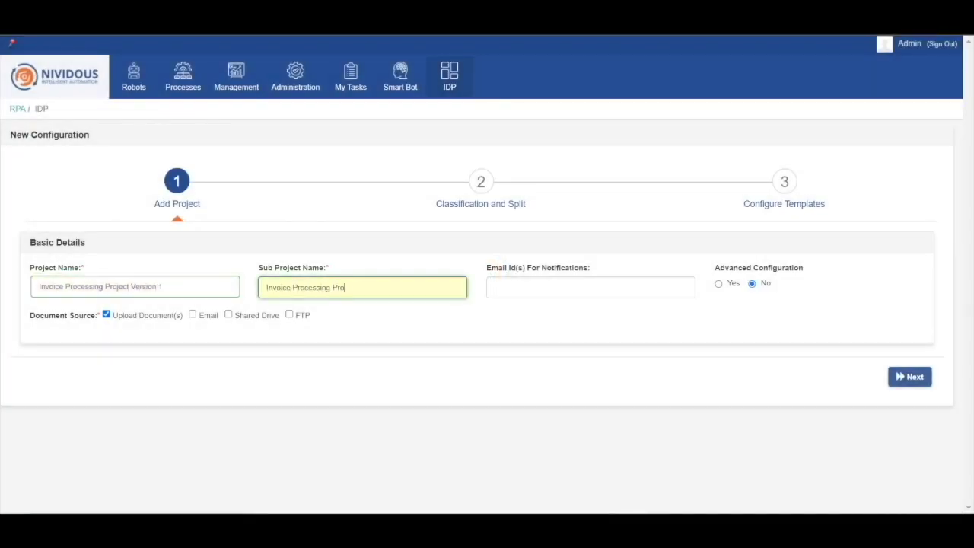
text( Version 1)
key(Tab)
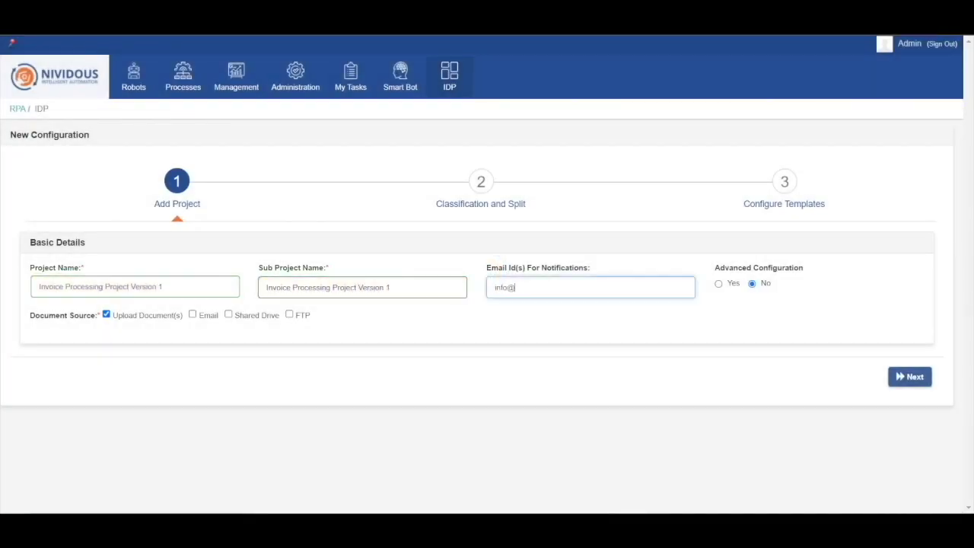
Step: Turn on Advanced Configuration and select Classification Server3
click(719, 283)
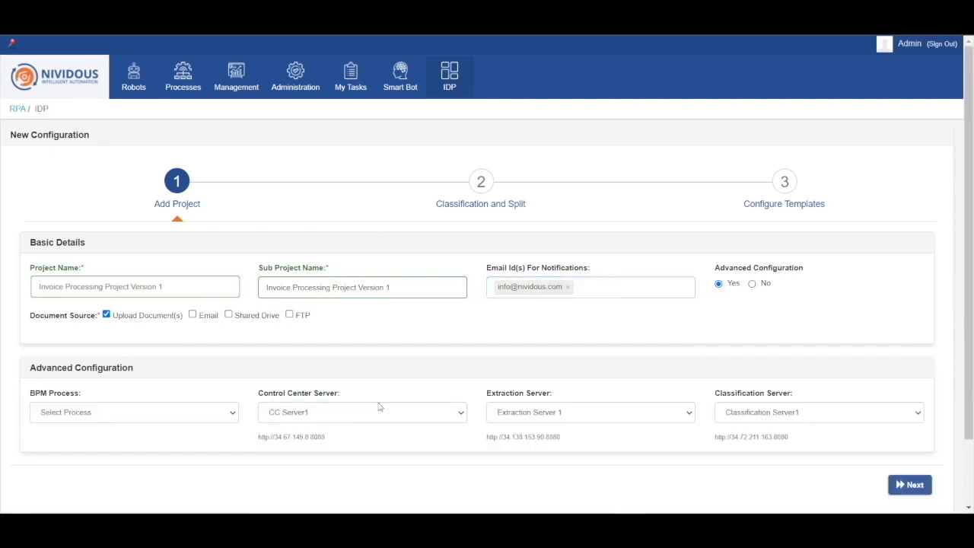
click(586, 416)
click(856, 419)
click(851, 445)
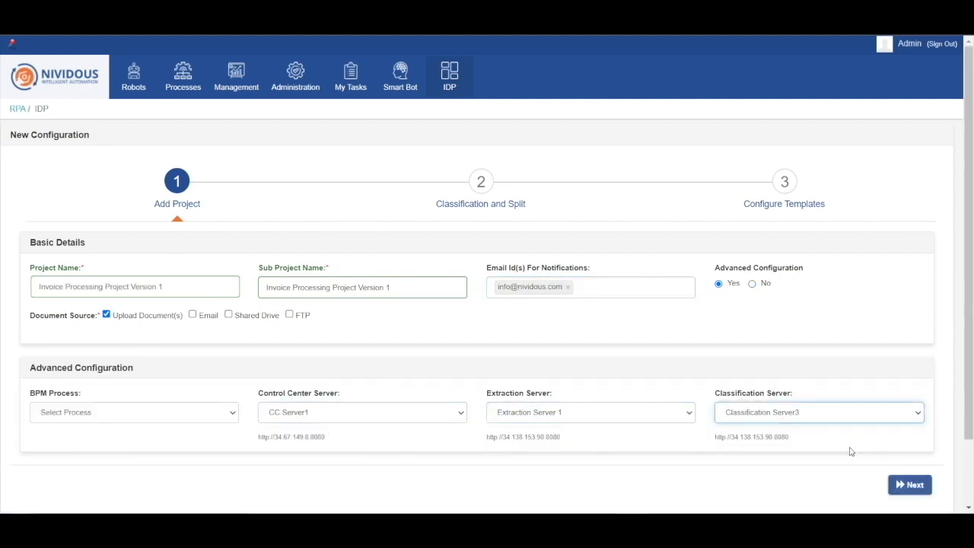
Step: Tick email, shared drive and FTP document sources, then untick all three again
scroll(426, 384, down, 1)
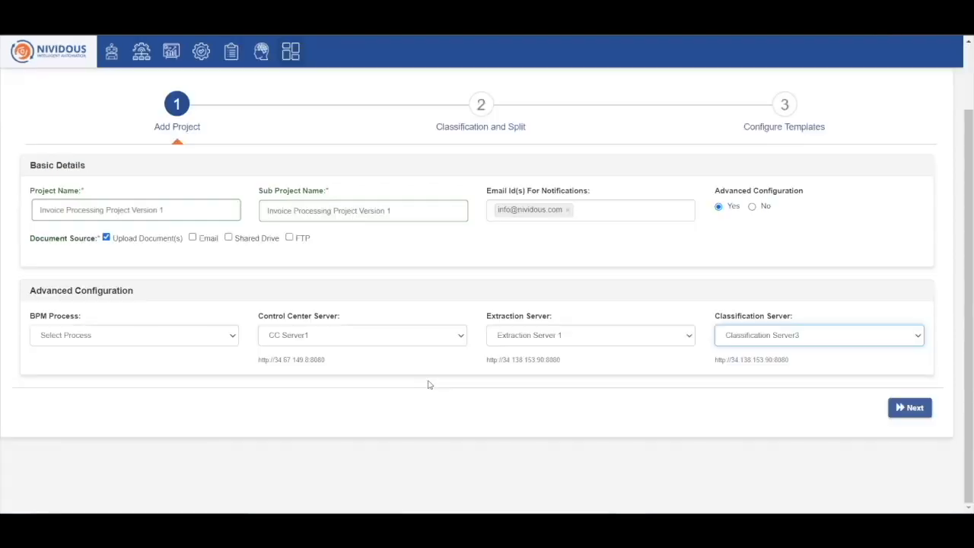
click(193, 237)
click(228, 238)
click(290, 238)
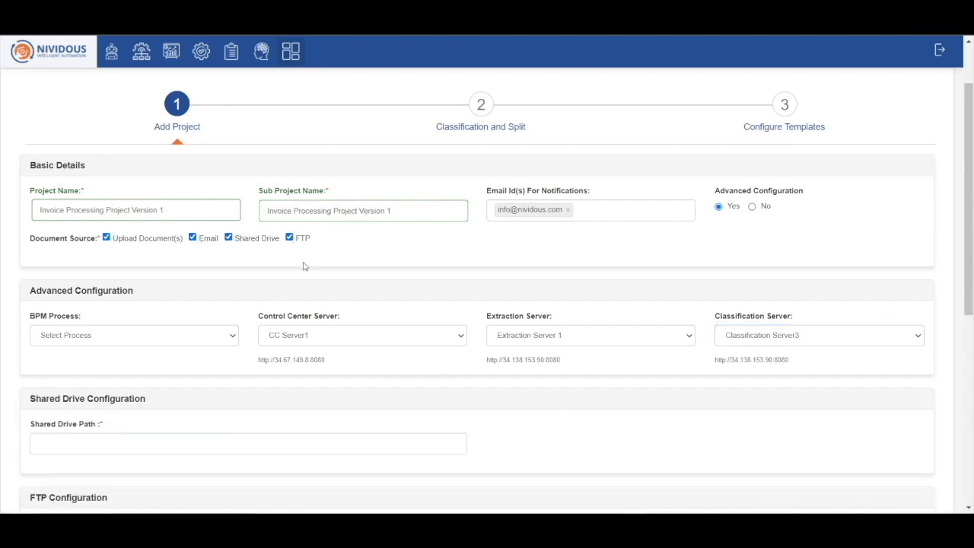
scroll(485, 243, down, 3)
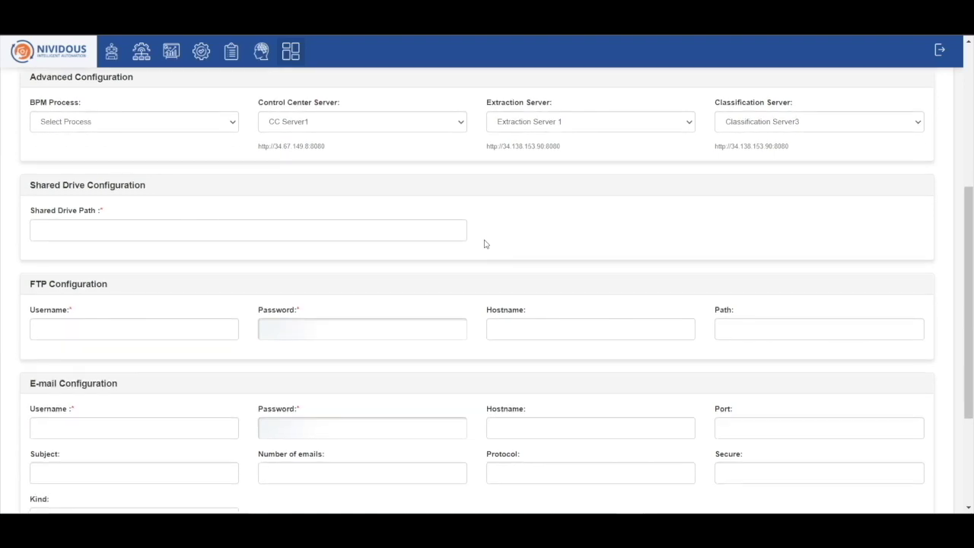
scroll(485, 243, down, 2)
scroll(482, 243, up, 6)
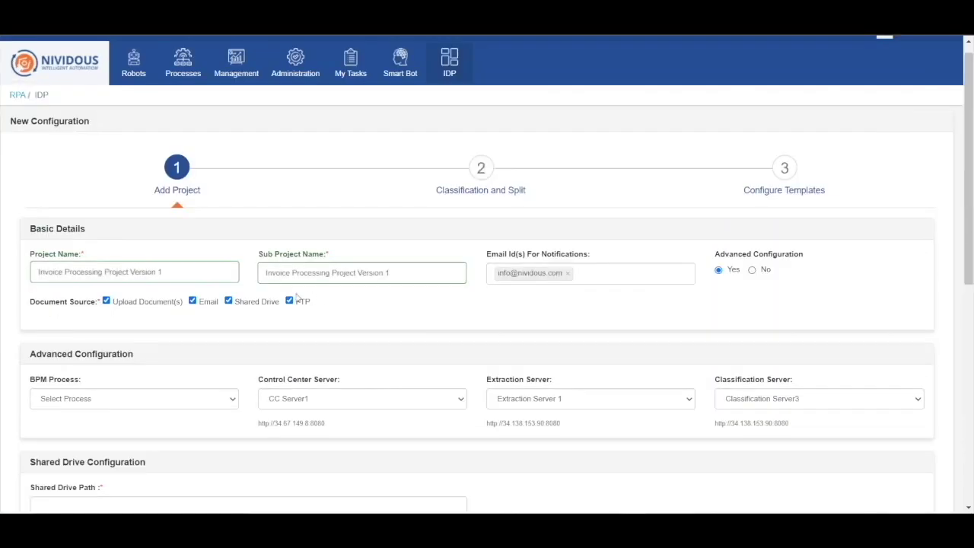
click(289, 302)
click(228, 302)
click(193, 302)
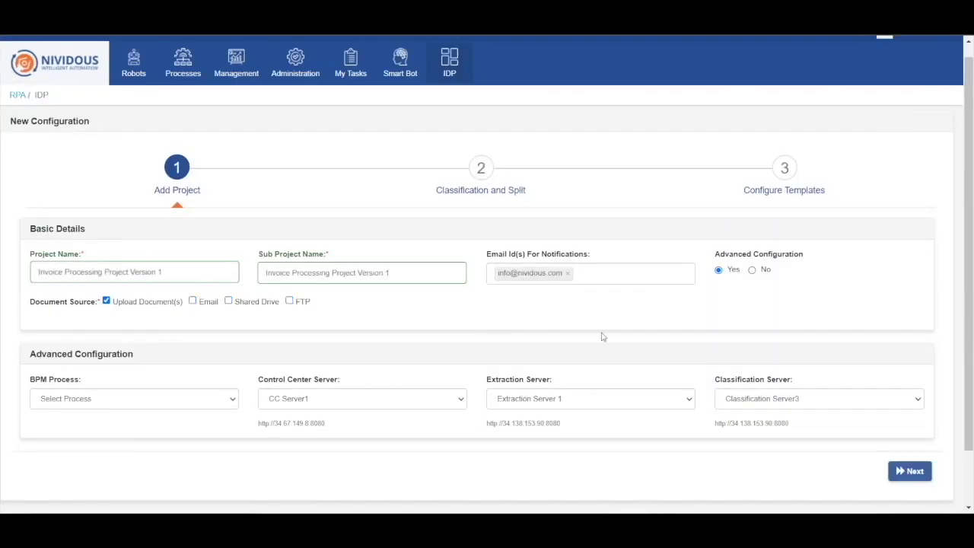
Step: On Classification and Split, enable classification with the Keyword classifier type
click(911, 472)
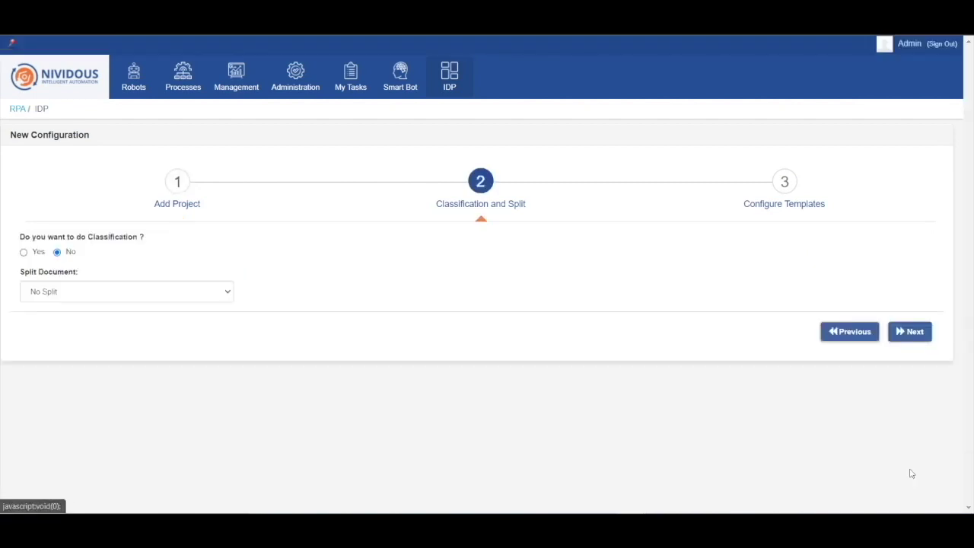
click(23, 252)
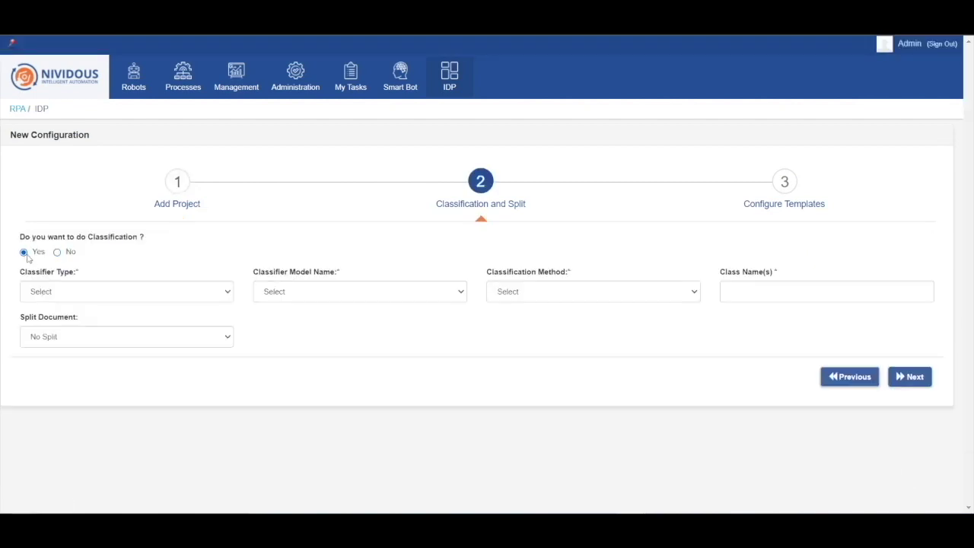
click(162, 299)
click(156, 326)
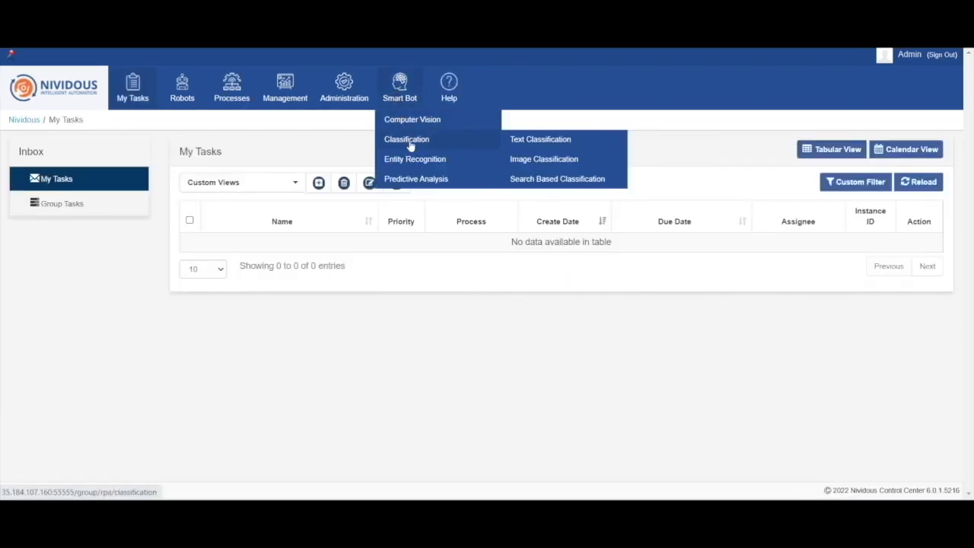
Step: Start a Search Based classifier named Invoice_Classifier that classifies US and Indian invoices
click(541, 180)
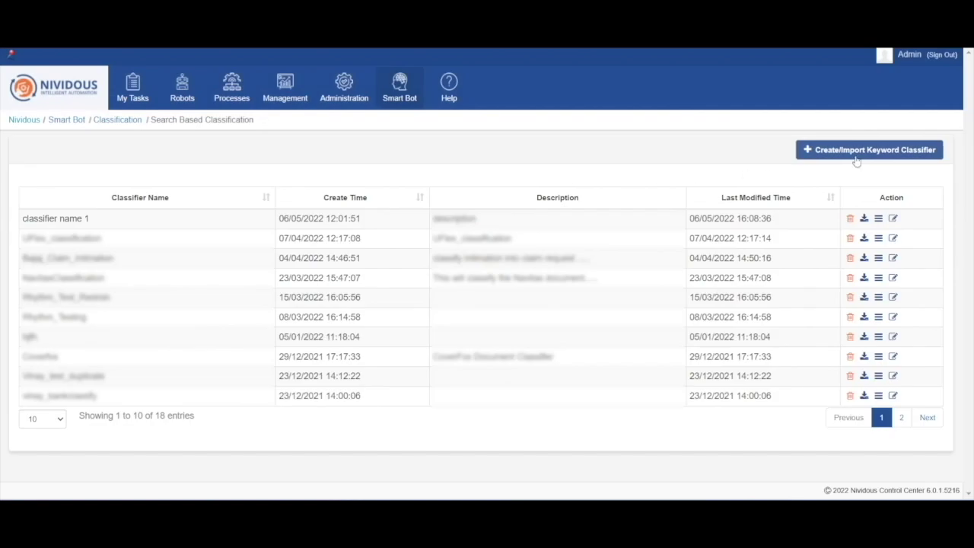
click(854, 152)
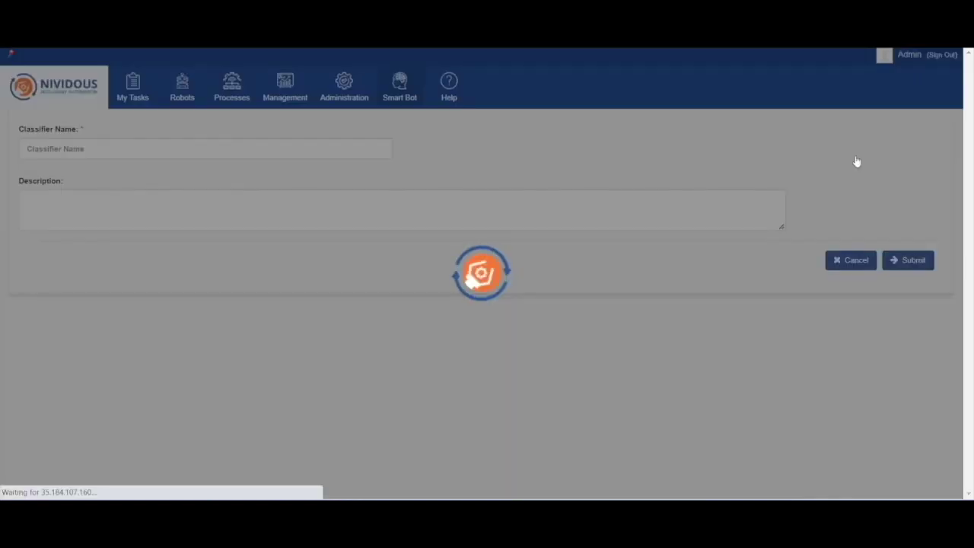
click(283, 192)
text(Invoice_Classi)
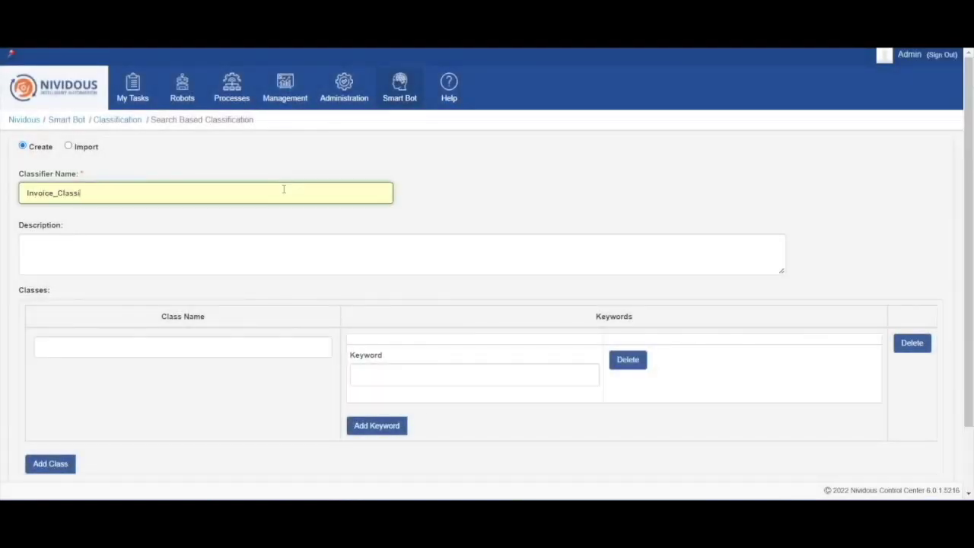
text(fier)
key(Tab)
text(This invoic)
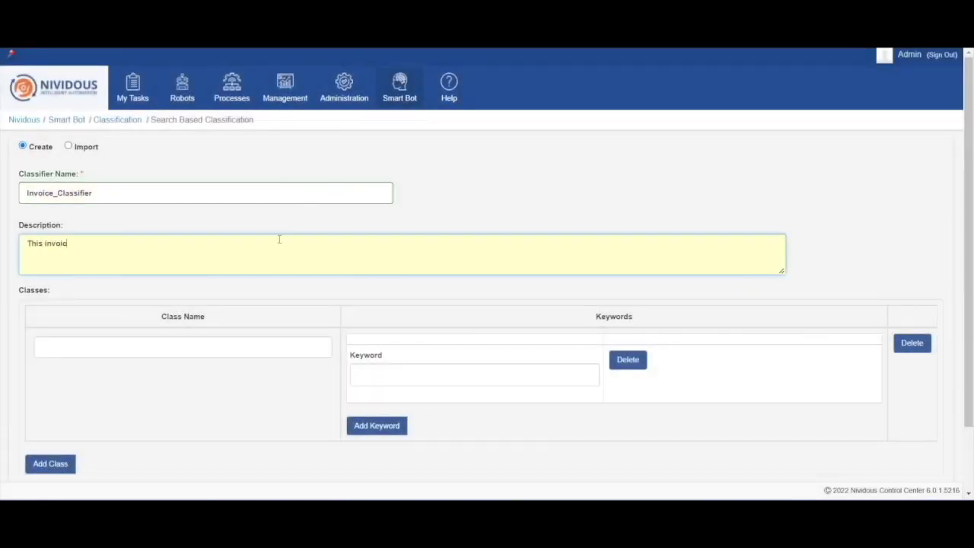
text(e classifier will classify invoices into )
text(US and Indian invoice ca)
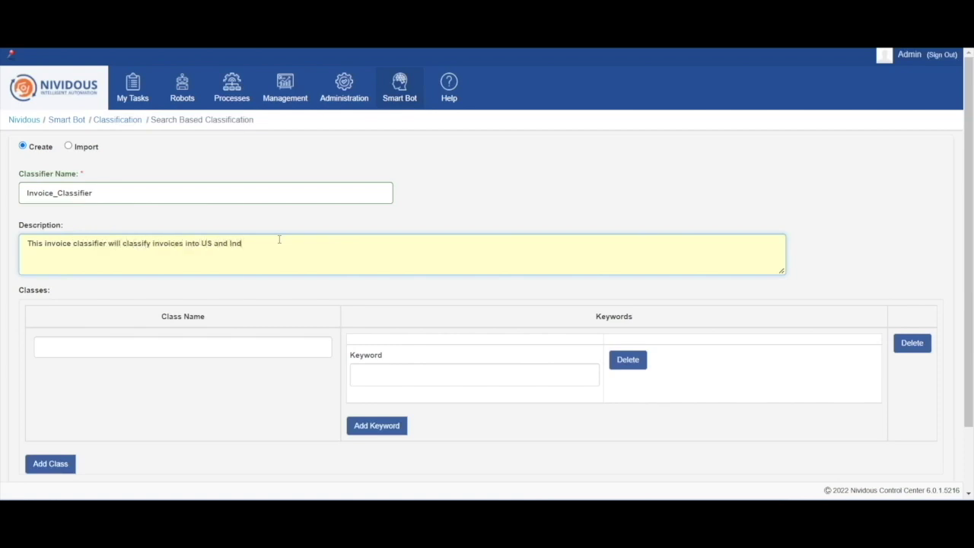
text(tegories.)
Step: Add class US_Invoice with keywords USD and $
click(252, 347)
text(US_Invoice)
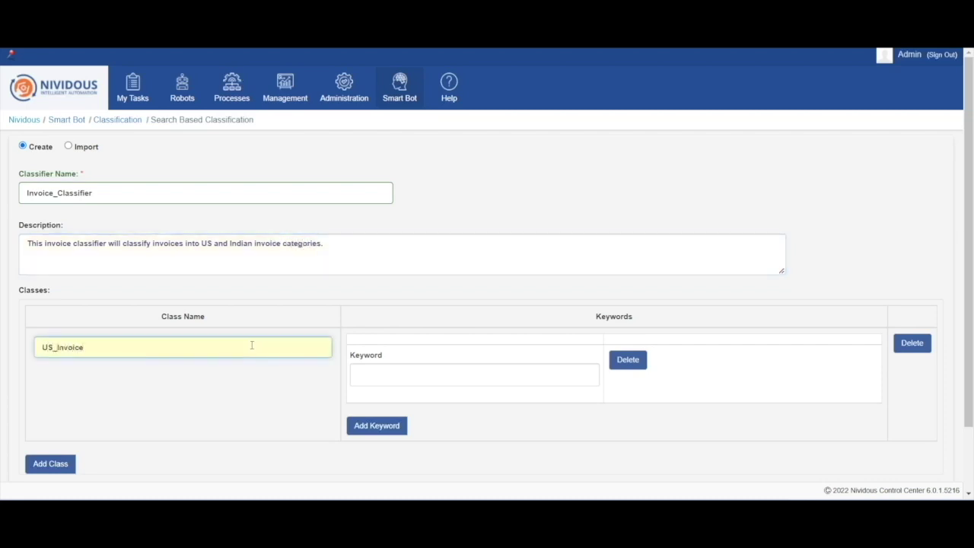
click(367, 373)
text(USD)
key(Return)
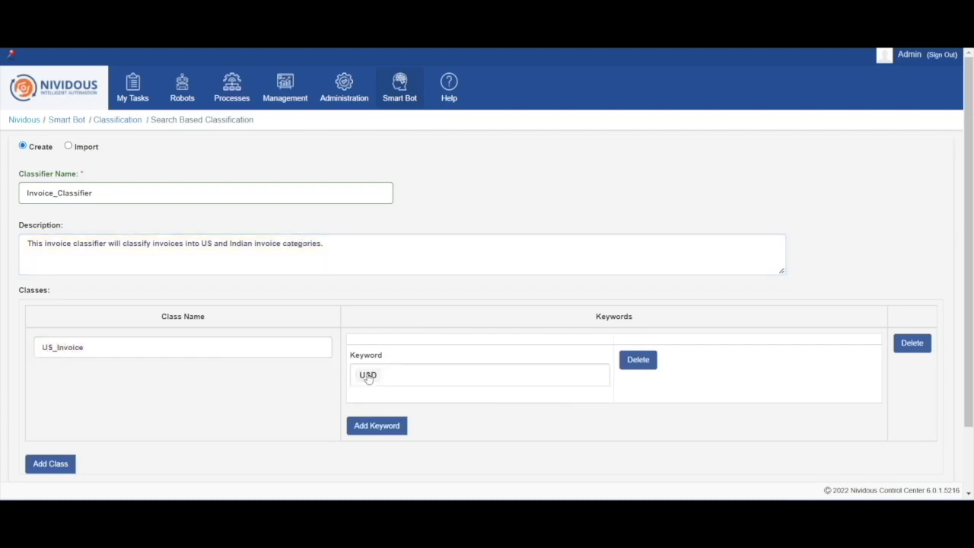
text($)
key(Return)
scroll(312, 401, down, 1)
Step: Add class Indian_Invoice with keyword GSTIN and submit the classifier
click(67, 401)
text(Indian_Invoice)
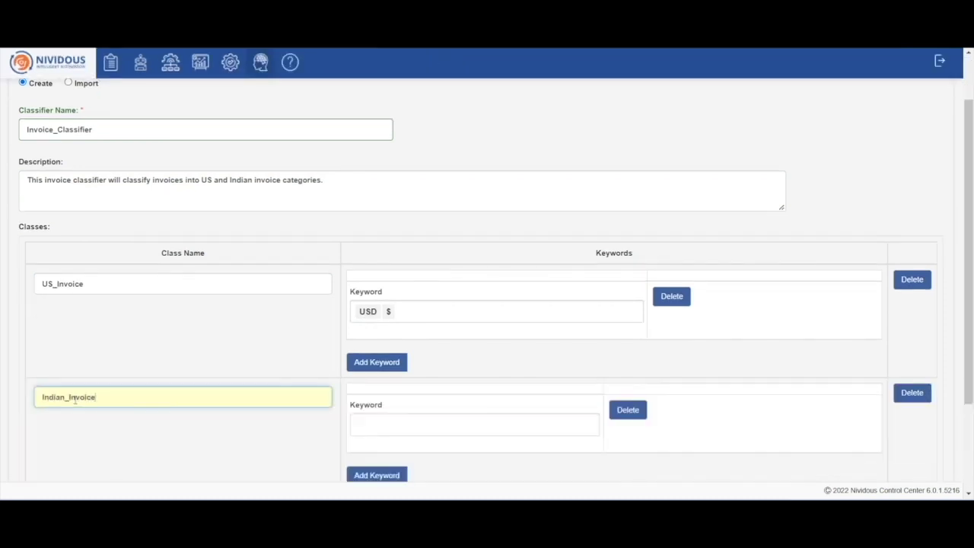
click(358, 424)
text(GSTIN)
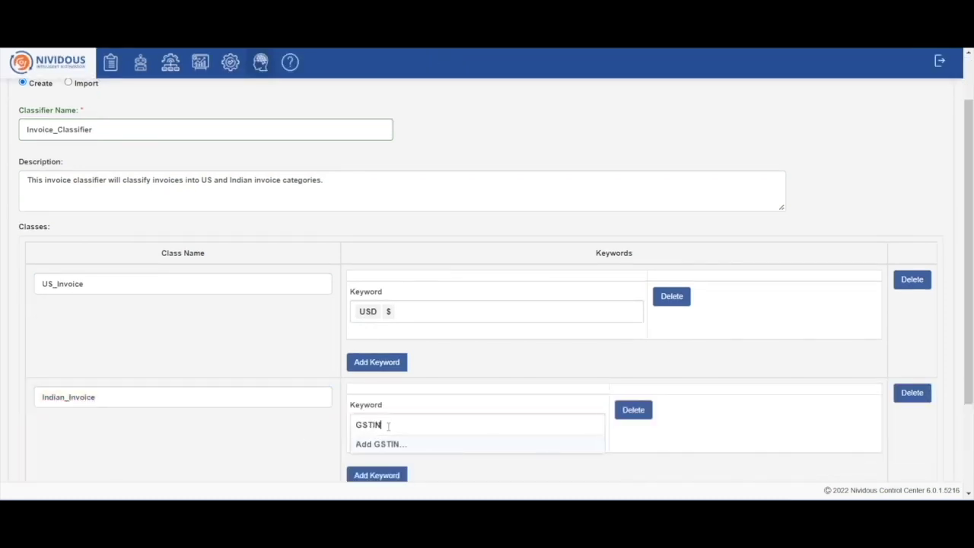
key(Return)
scroll(494, 373, down, 1)
scroll(491, 370, down, 1)
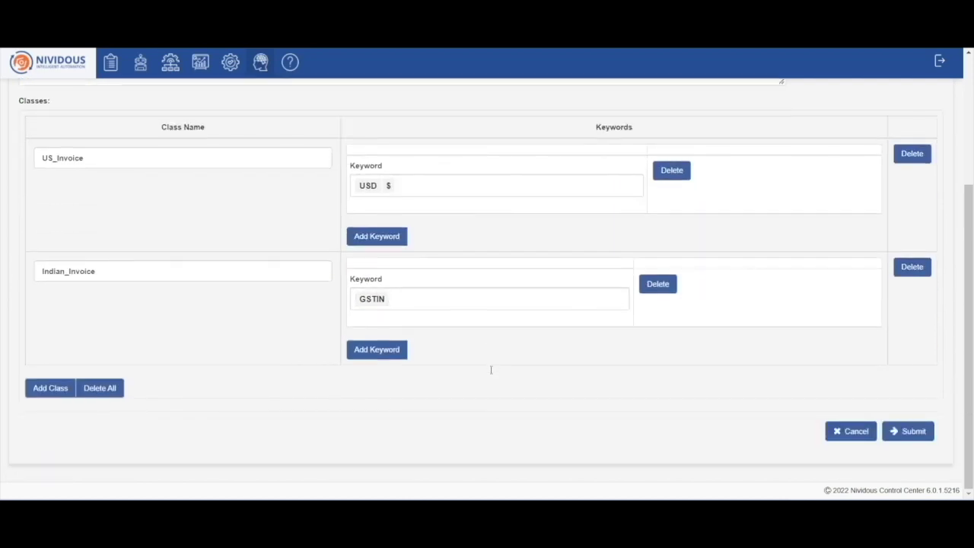
click(910, 432)
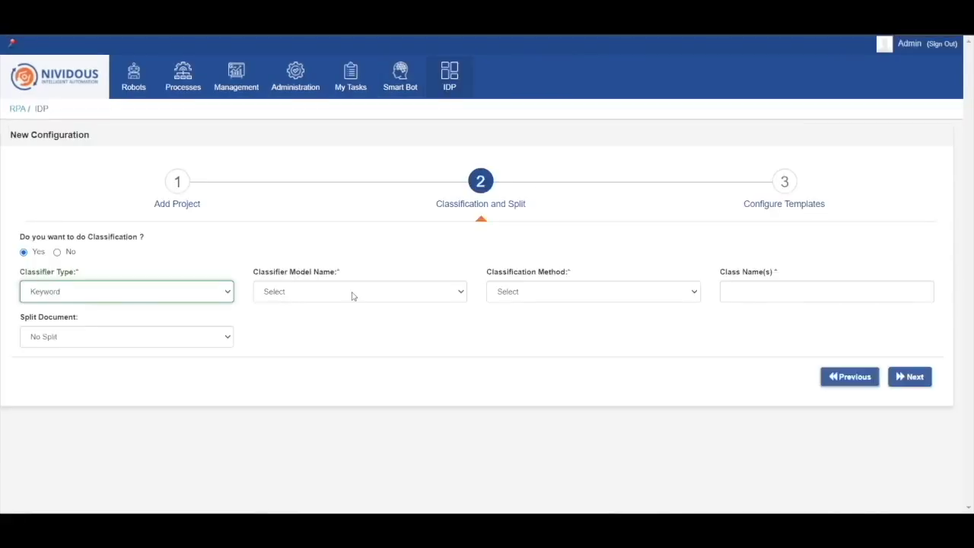
Step: Use Invoice_Classifier on all_pages with class names Indian_Invoice and US_Invoice
click(352, 293)
click(335, 315)
click(576, 297)
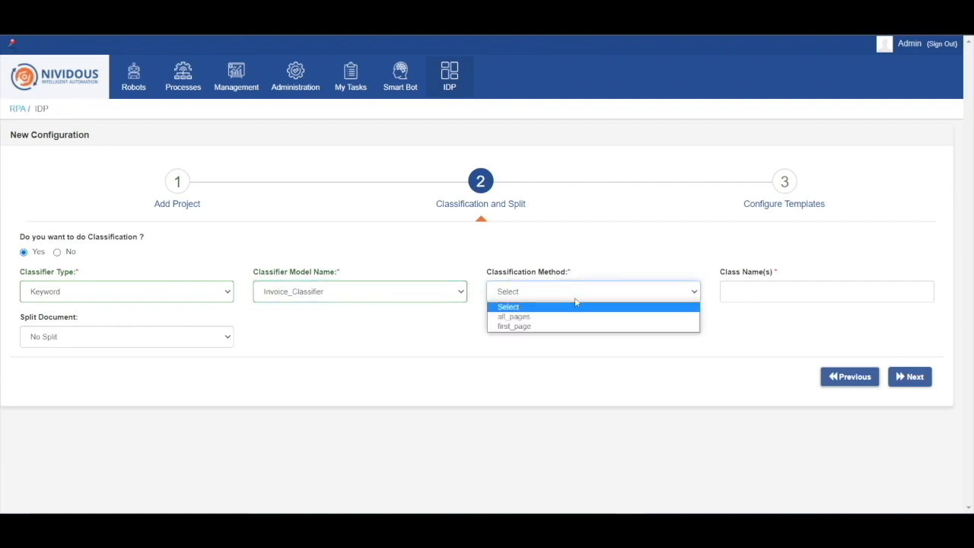
click(533, 315)
click(749, 292)
text(Indian_Invoice)
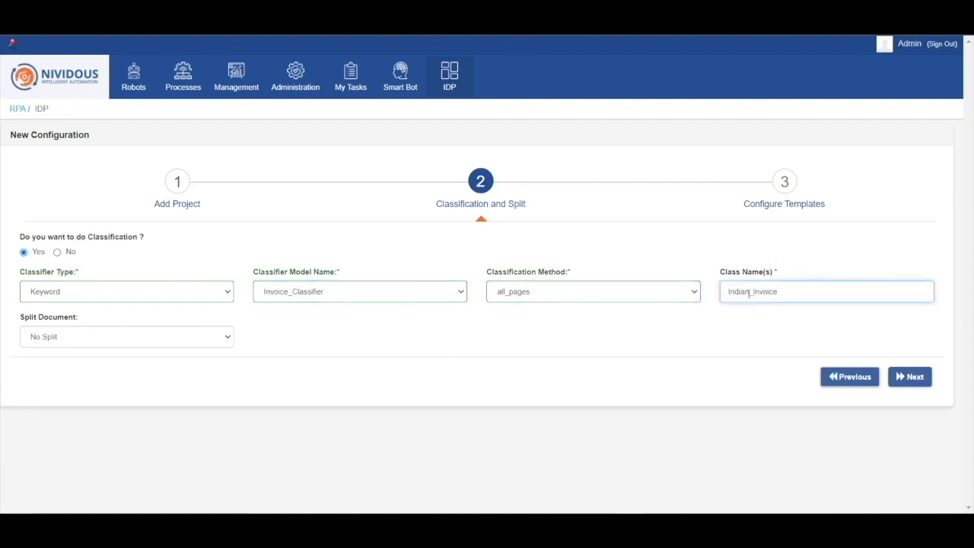
key(Return)
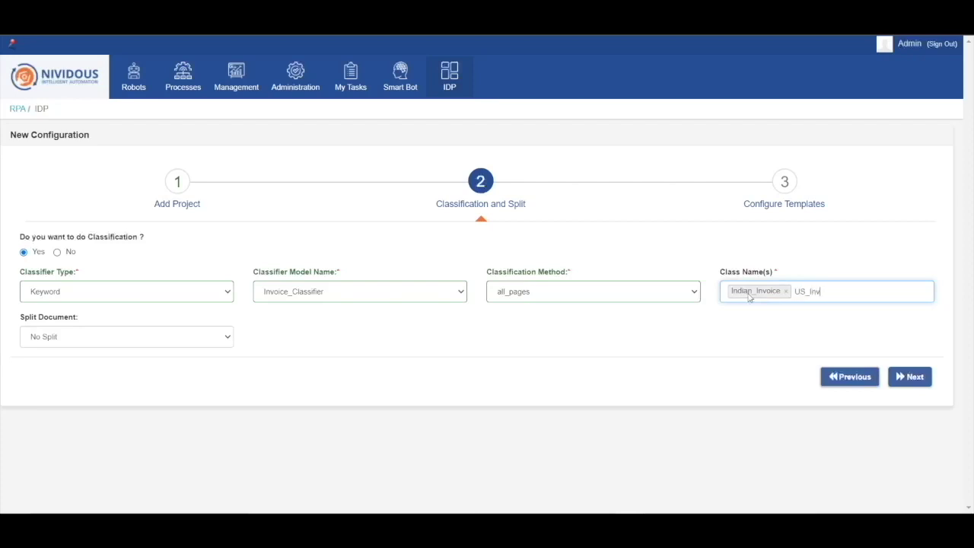
key(Return)
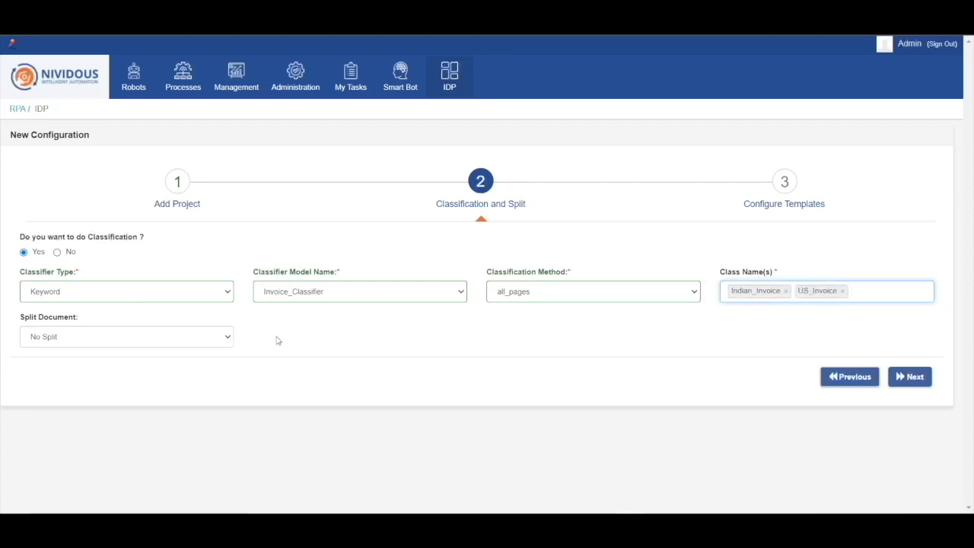
Step: Set Split Document to No Split after briefly trying multiple-page splitting
click(232, 340)
click(225, 363)
click(391, 337)
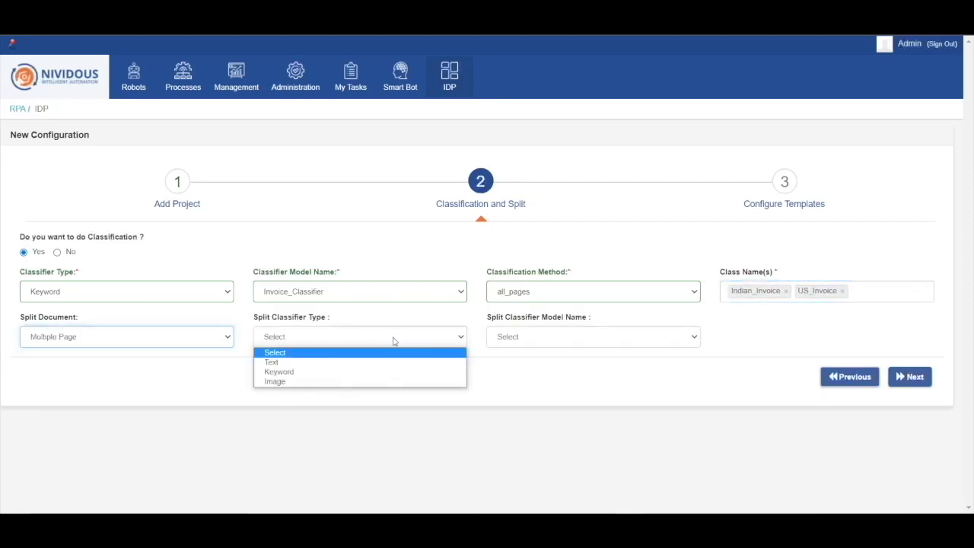
click(561, 338)
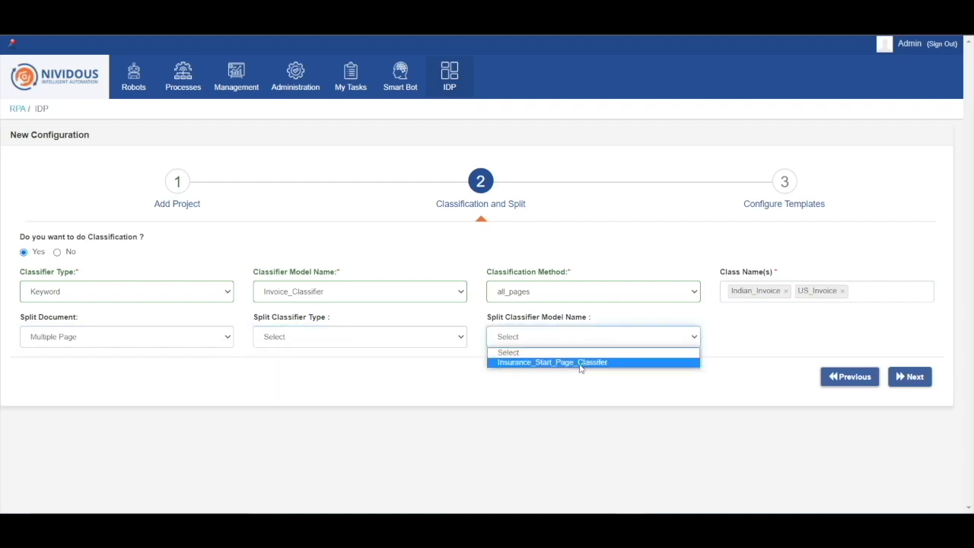
click(145, 338)
click(88, 353)
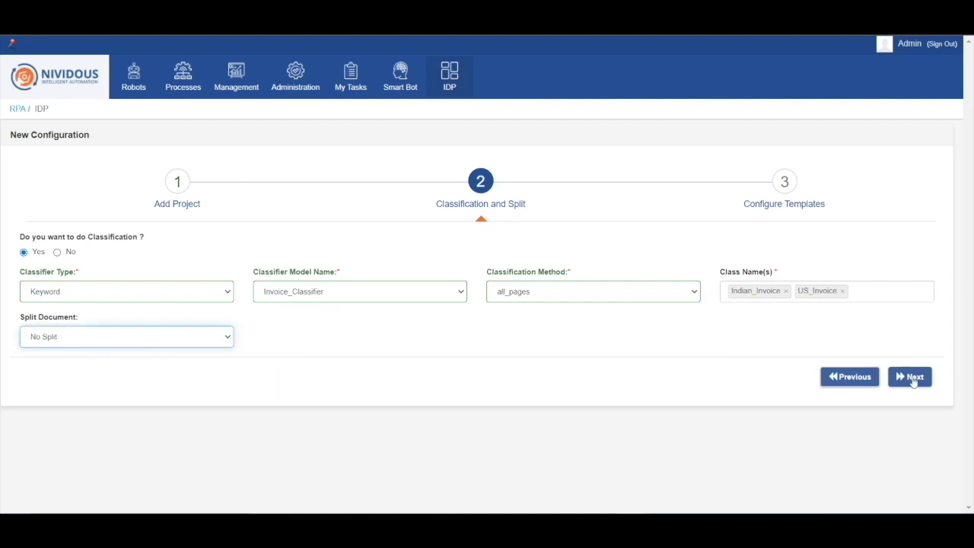
Step: Go on to Configure Templates and name the document 'Indian Invoice'
click(910, 376)
click(73, 256)
text(Indian Invoice)
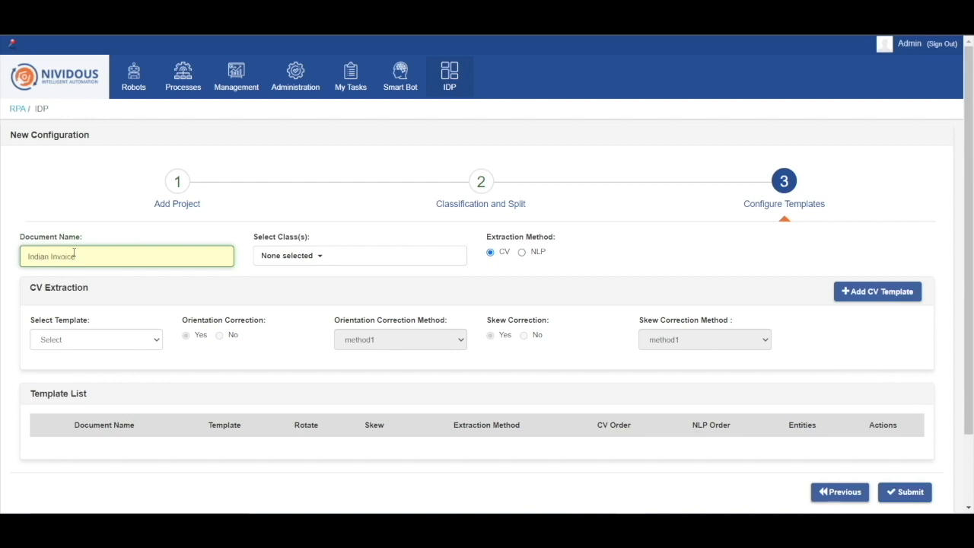
Step: Assign class Indian_Invoice and template IDP Indian Invoice to the Indian Invoice document
click(315, 257)
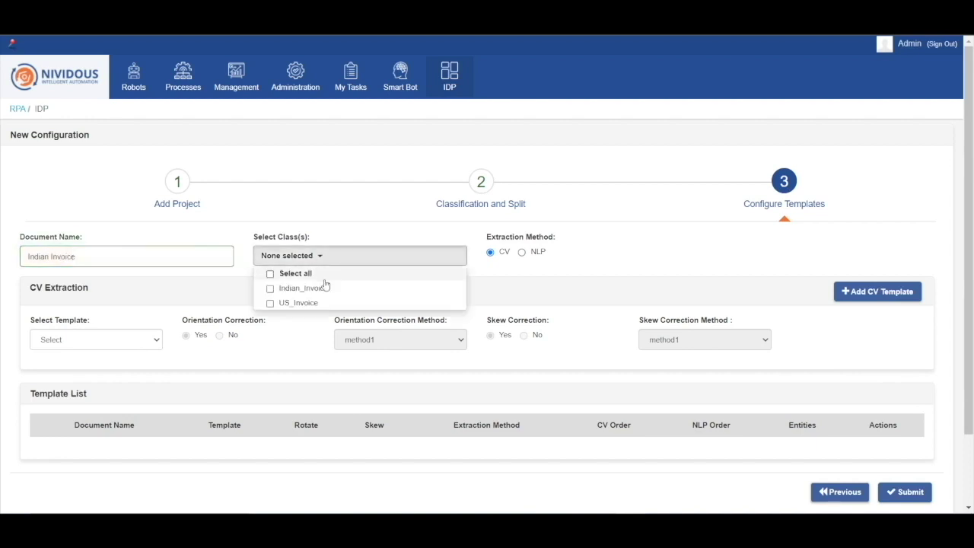
click(323, 288)
click(507, 267)
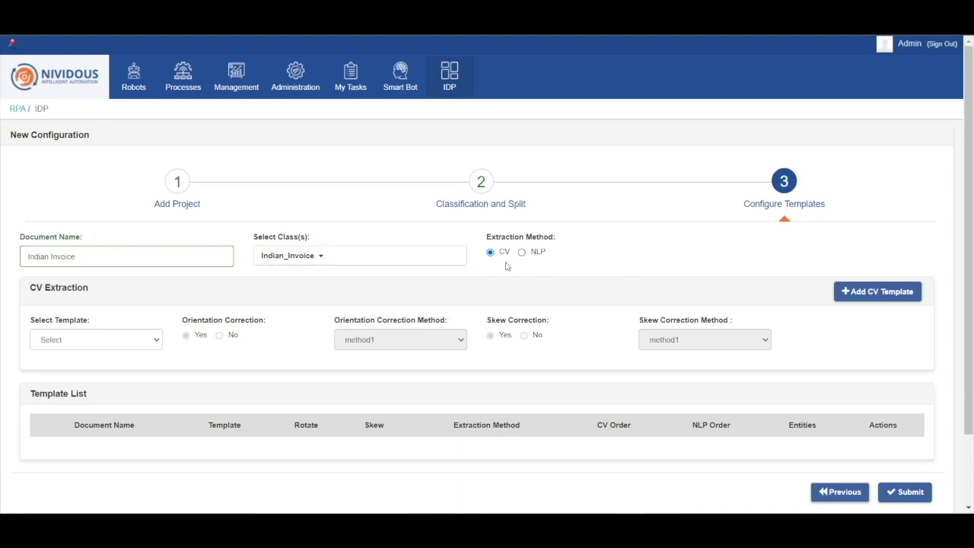
click(100, 346)
click(95, 365)
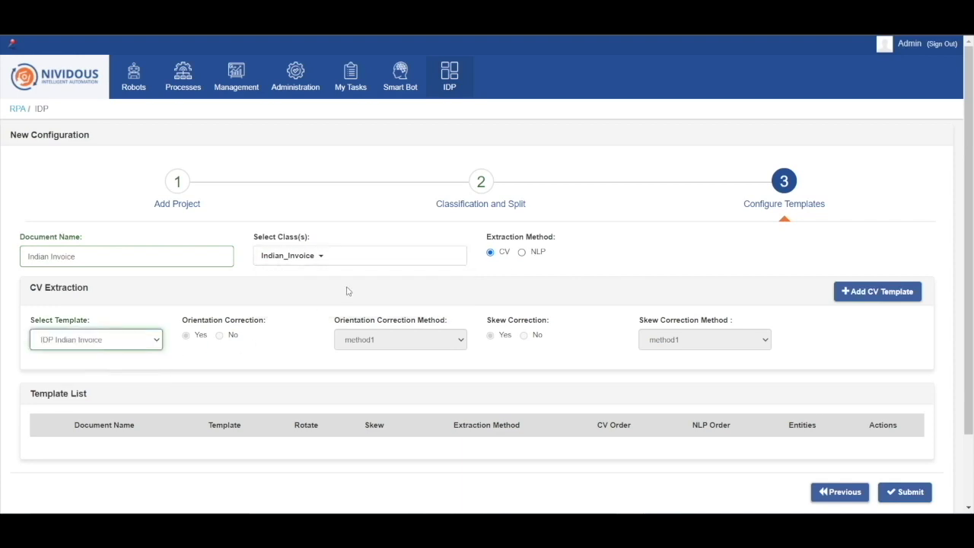
Step: Try NLP extraction, revert to CV, and begin adding a new CV template
click(522, 253)
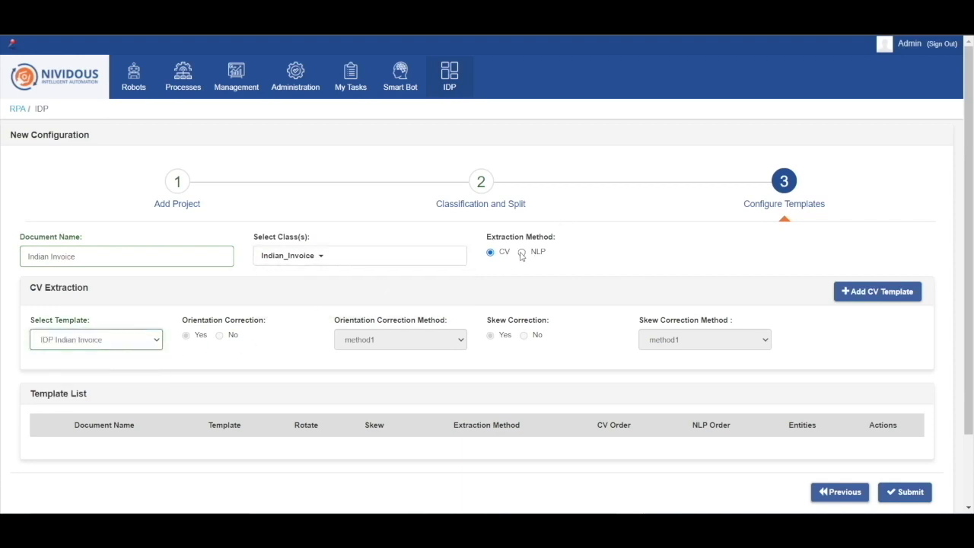
click(151, 347)
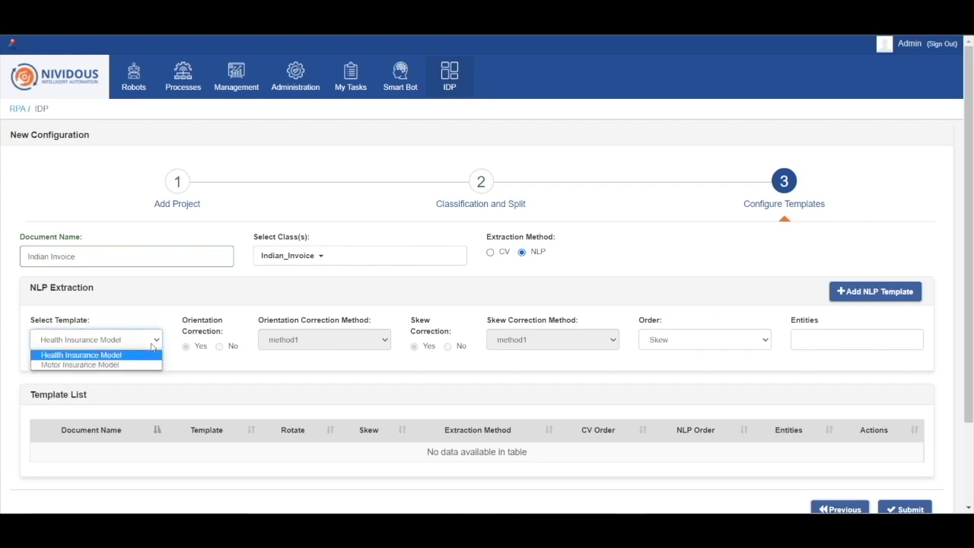
click(490, 254)
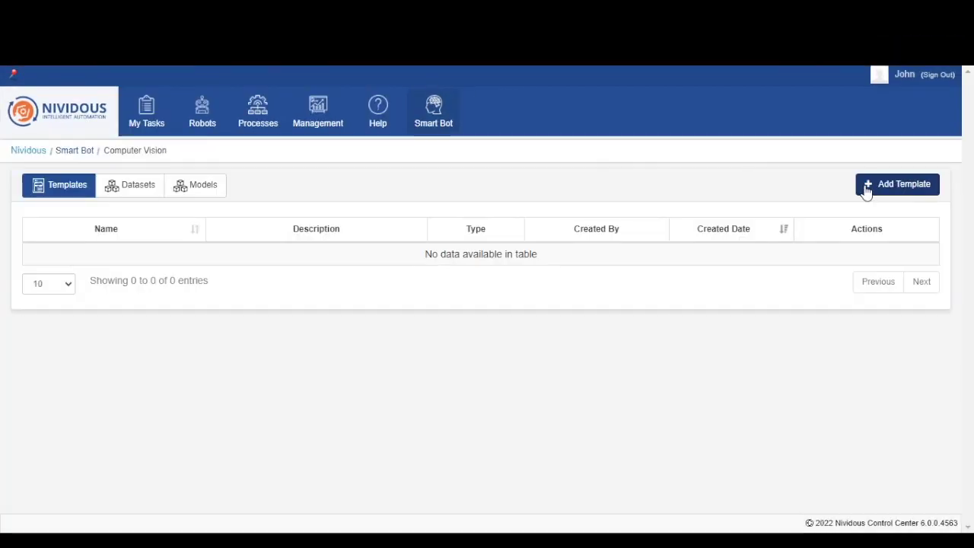
click(870, 190)
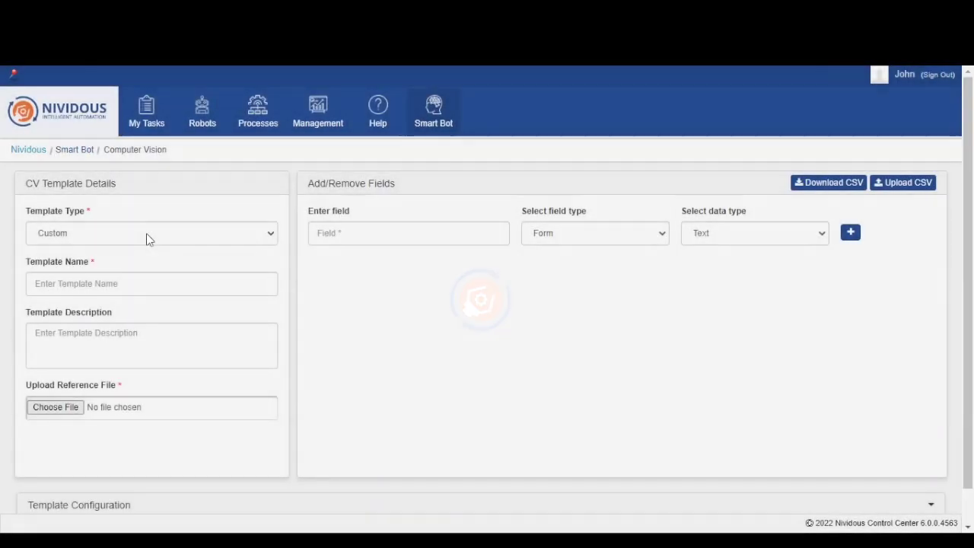
Step: Create a Domain Specific Invoice template 'Demo Template' with Invoice Number, Date and Total fields
click(147, 236)
click(143, 259)
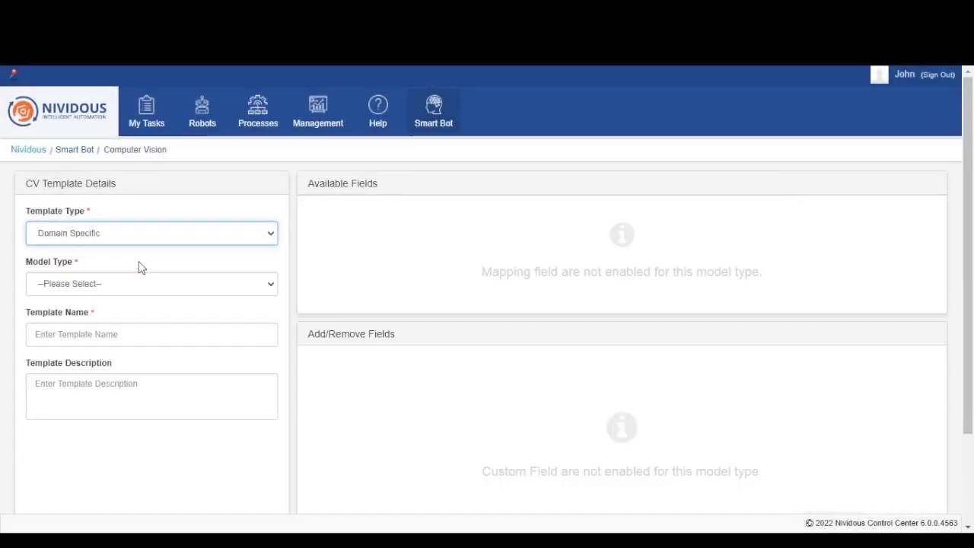
click(137, 283)
click(114, 328)
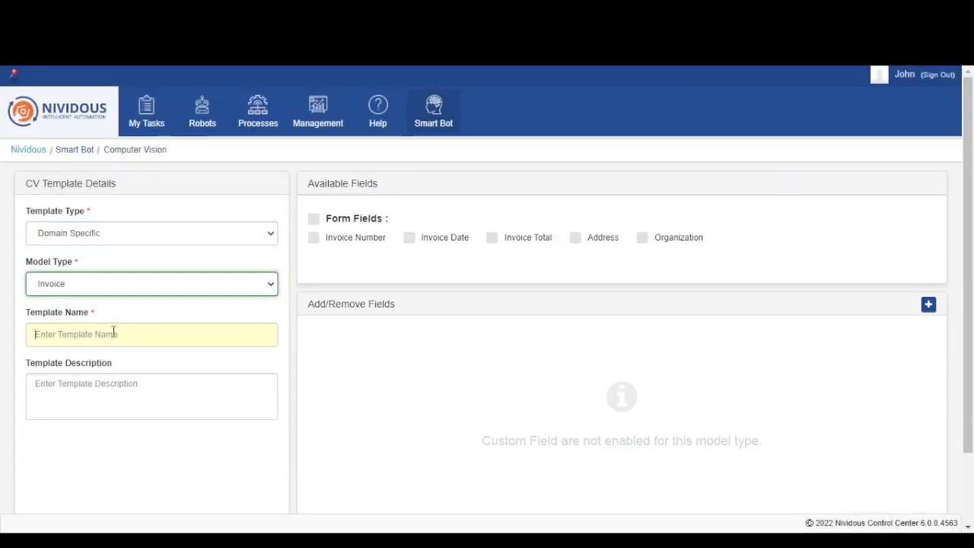
text(Demo T)
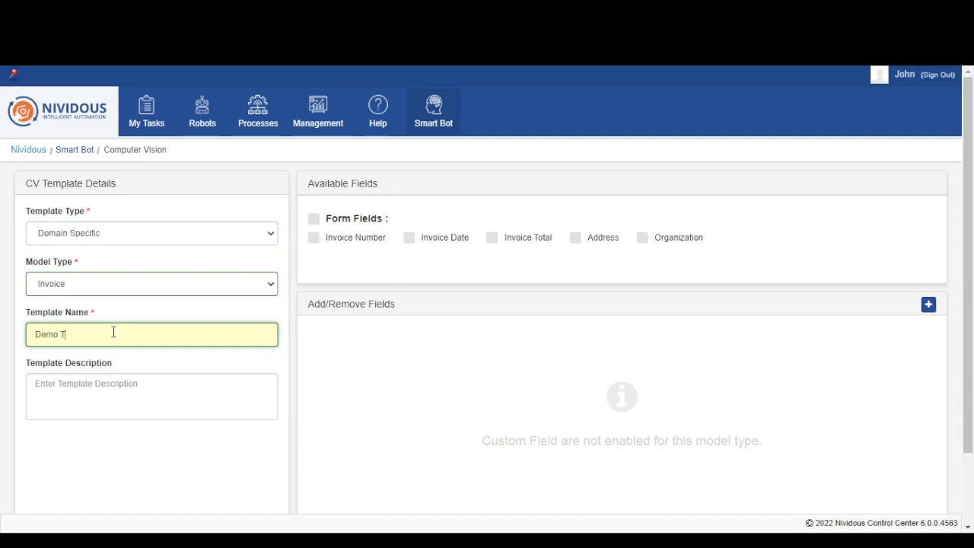
text(emplate)
click(313, 239)
click(409, 239)
click(494, 239)
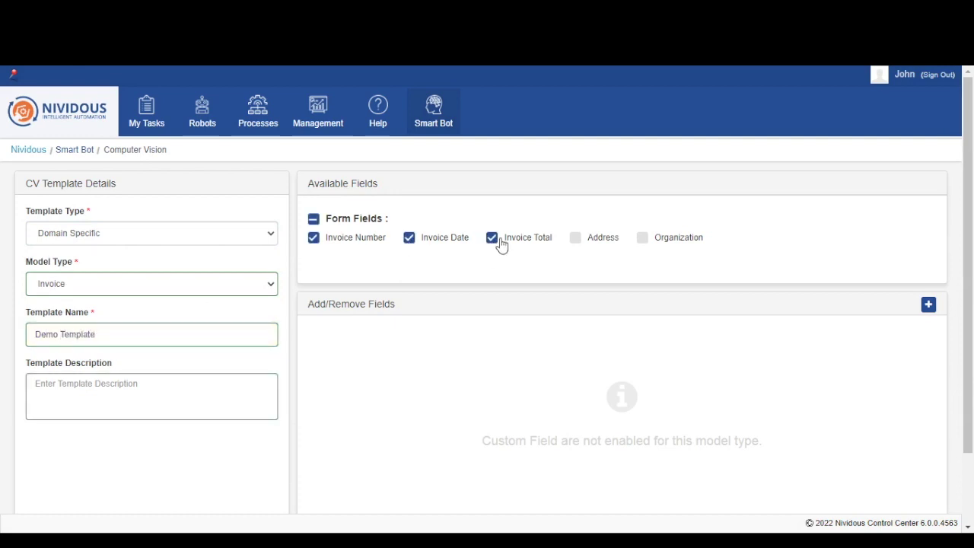
Step: Add custom table fields Description and Quantity
click(928, 304)
text(Description)
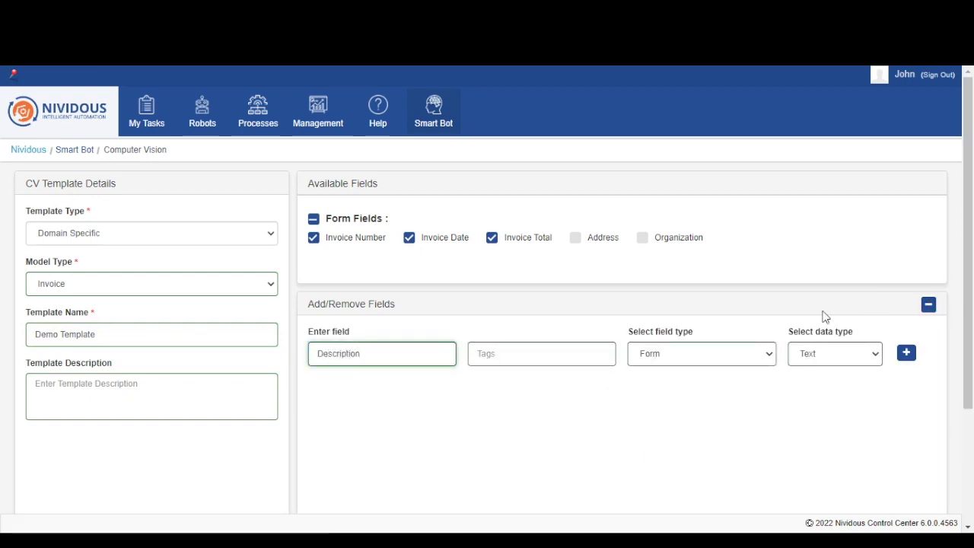
click(712, 355)
click(707, 378)
click(907, 353)
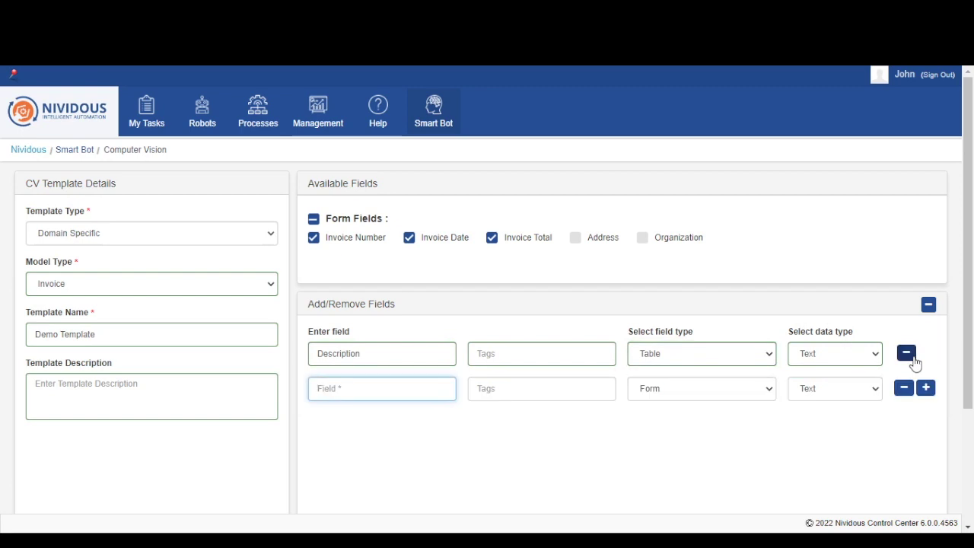
text(Quantity)
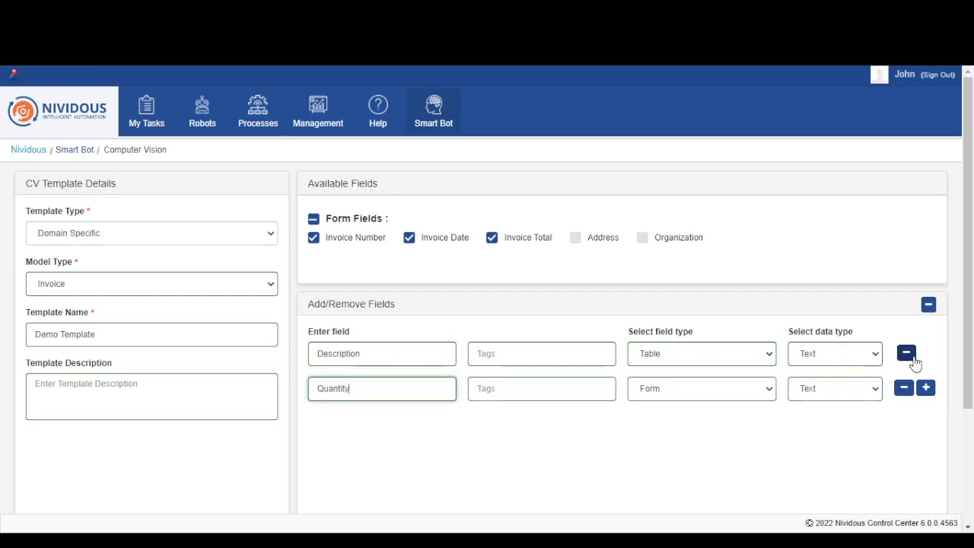
click(702, 388)
click(704, 417)
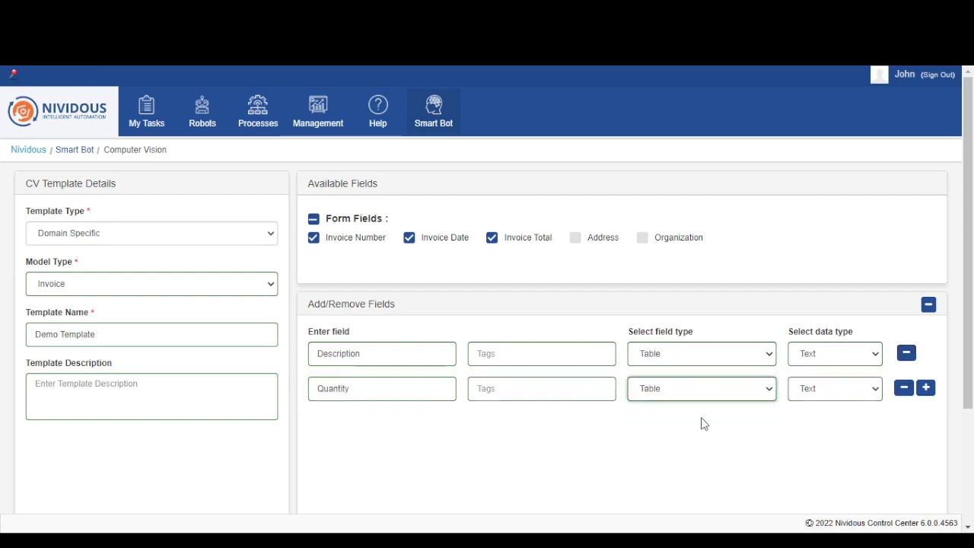
Step: Add table fields Unit Price and Total Price, then save the template
click(926, 388)
text(Unit Price)
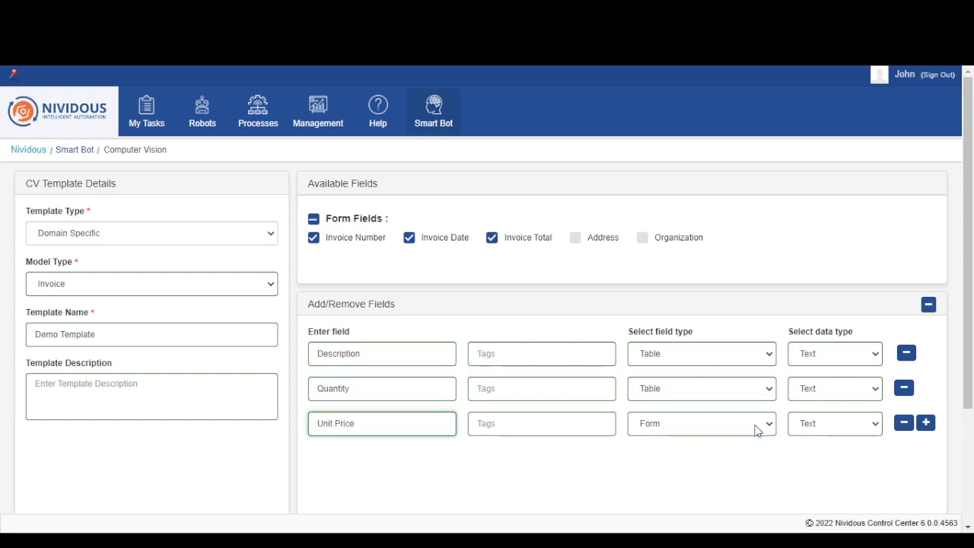
click(757, 426)
click(713, 454)
click(926, 429)
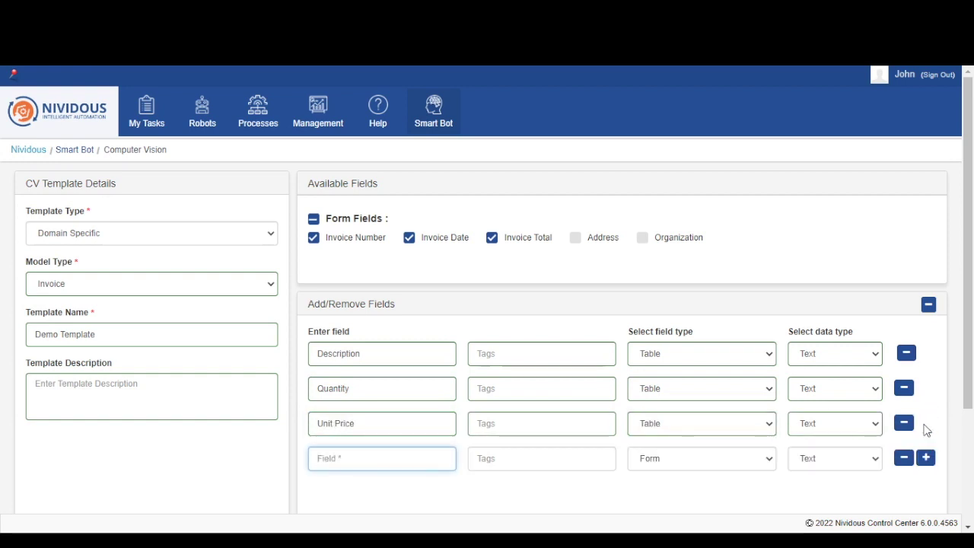
text(Total)
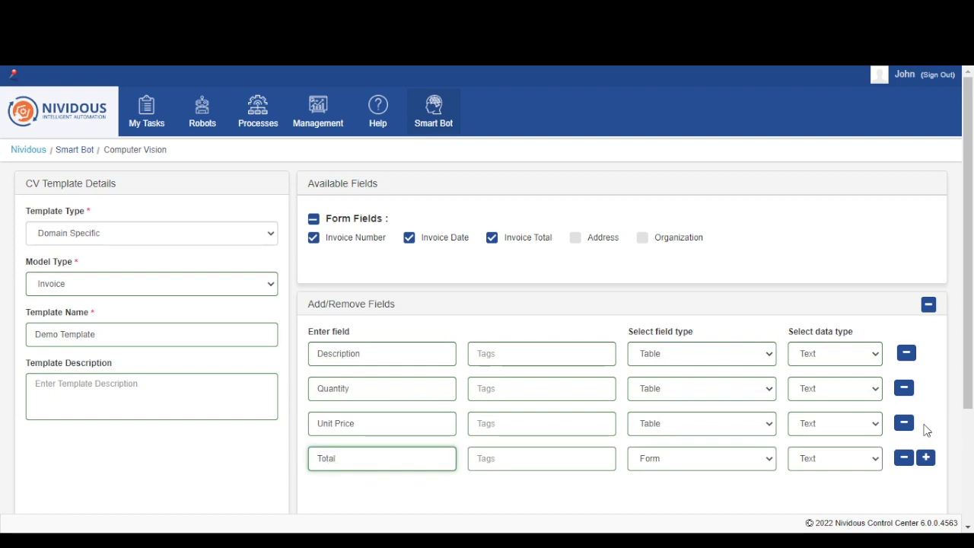
text(ice)
click(732, 460)
click(720, 488)
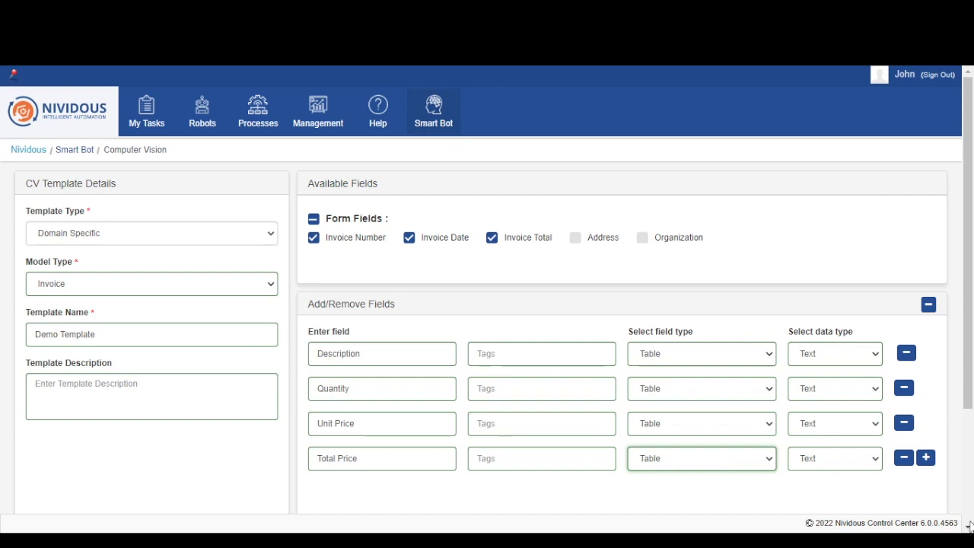
scroll(968, 525, down, 3)
click(875, 502)
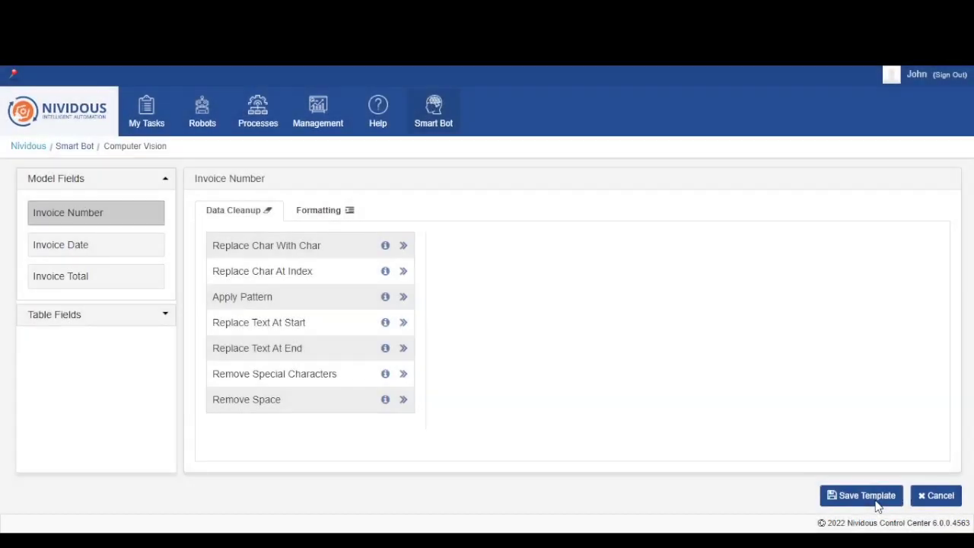
click(875, 495)
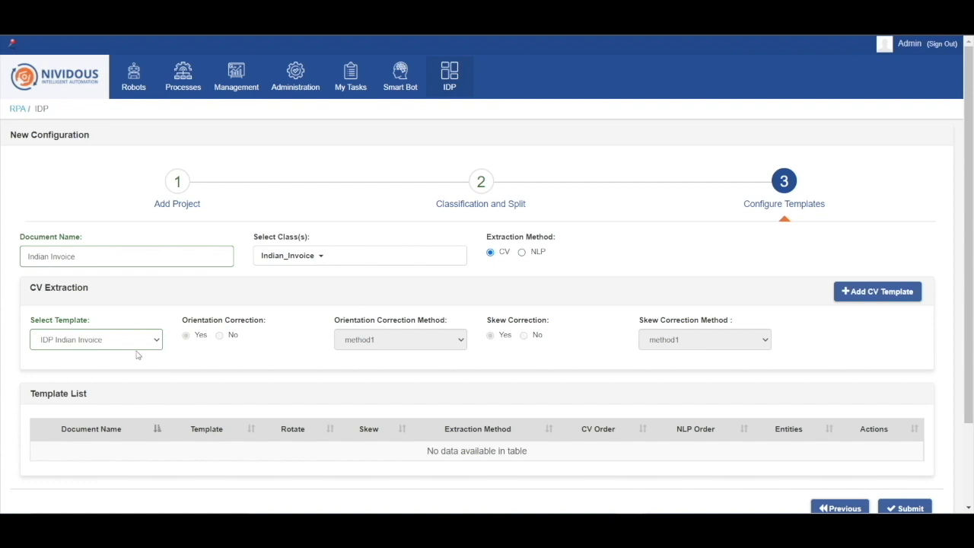
Step: Keep IDP Indian Invoice and add the Indian Invoice configuration to the template list
click(138, 343)
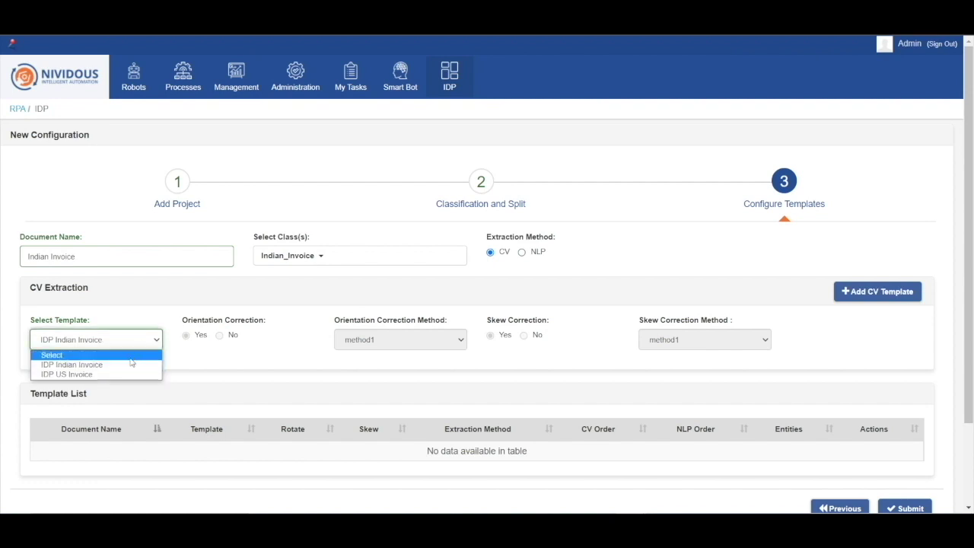
click(126, 365)
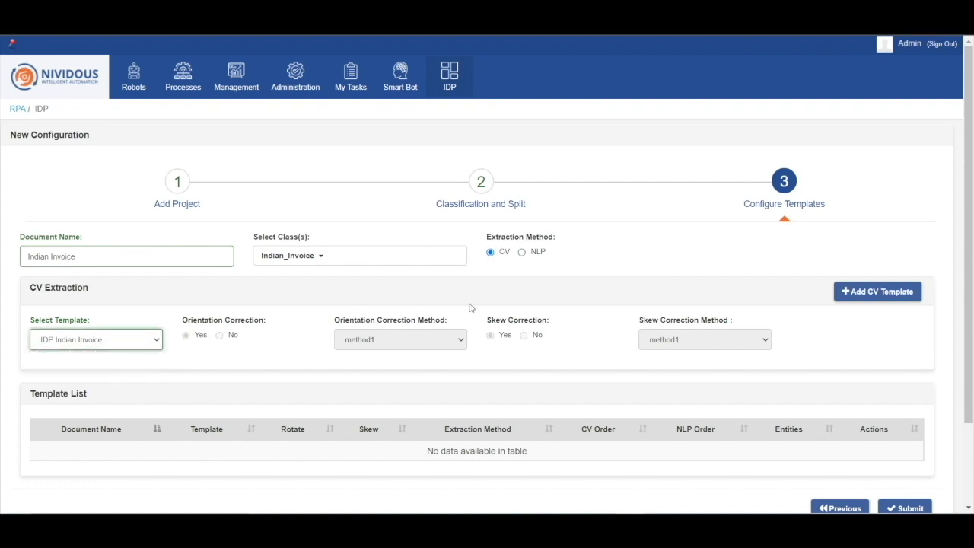
click(877, 292)
text(US)
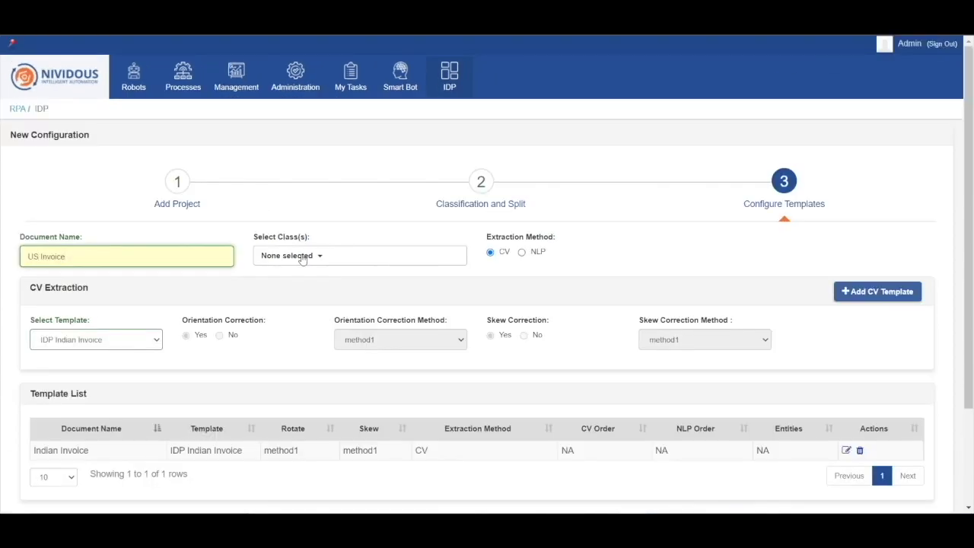
Step: Give the US Invoice document class US_Invoice and template IDP US Invoice
click(321, 257)
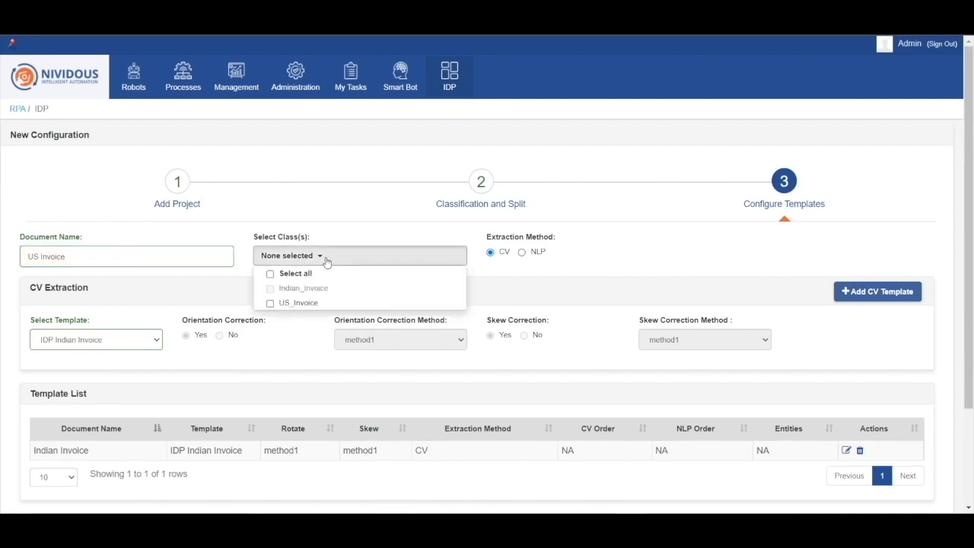
click(314, 304)
click(542, 288)
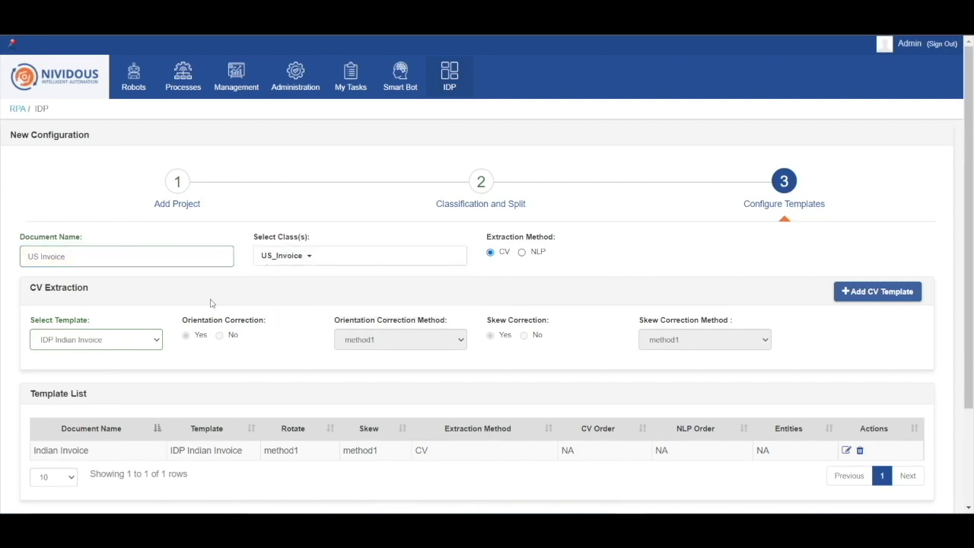
click(141, 340)
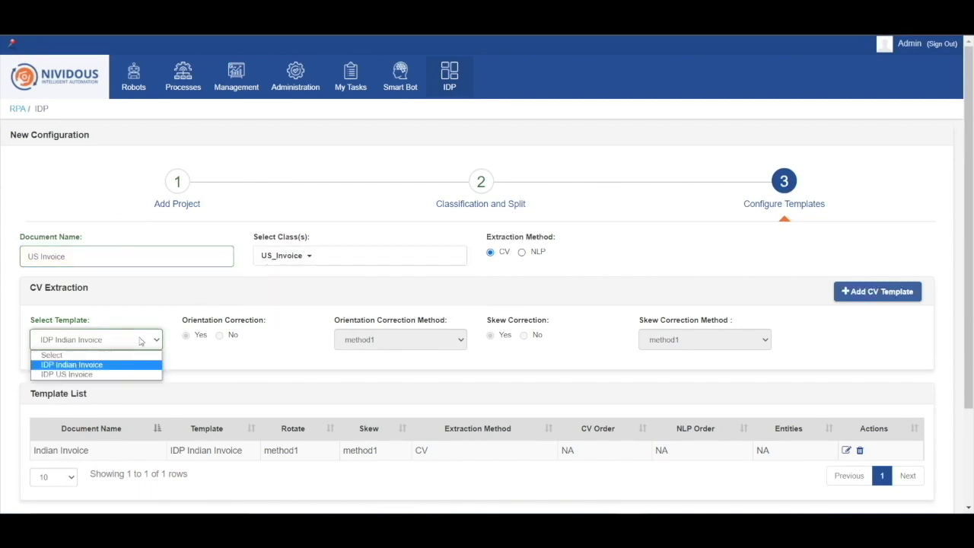
click(114, 374)
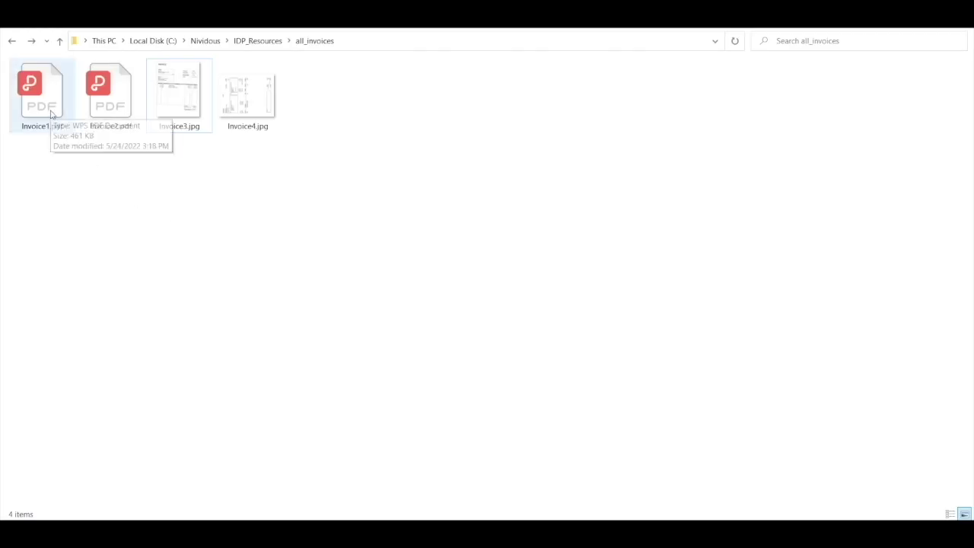
Step: Open and scroll through Invoice1.pdf, Invoice2.pdf and Invoice3.jpg from the all_invoices folder
double_click(54, 113)
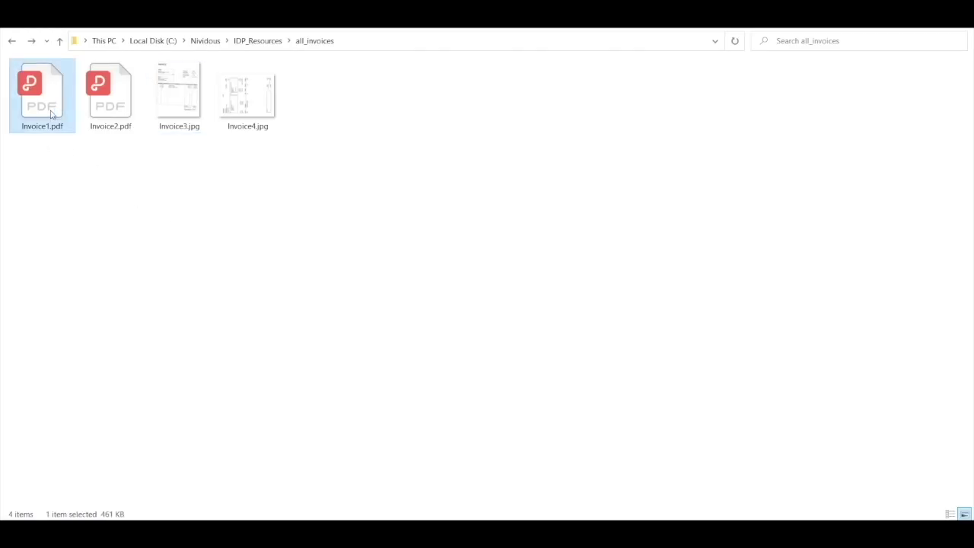
scroll(392, 232, down, 2)
scroll(393, 235, down, 5)
scroll(393, 235, down, 3)
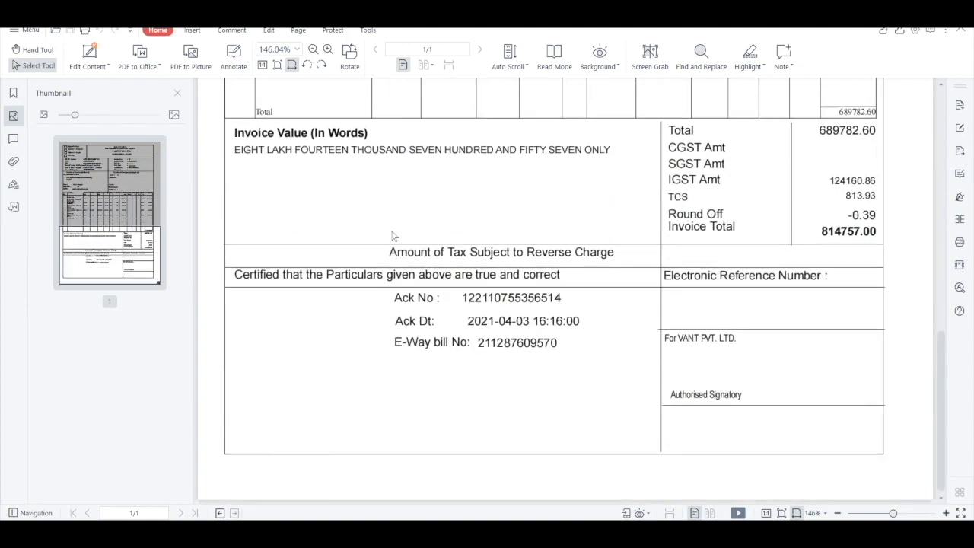
double_click(109, 93)
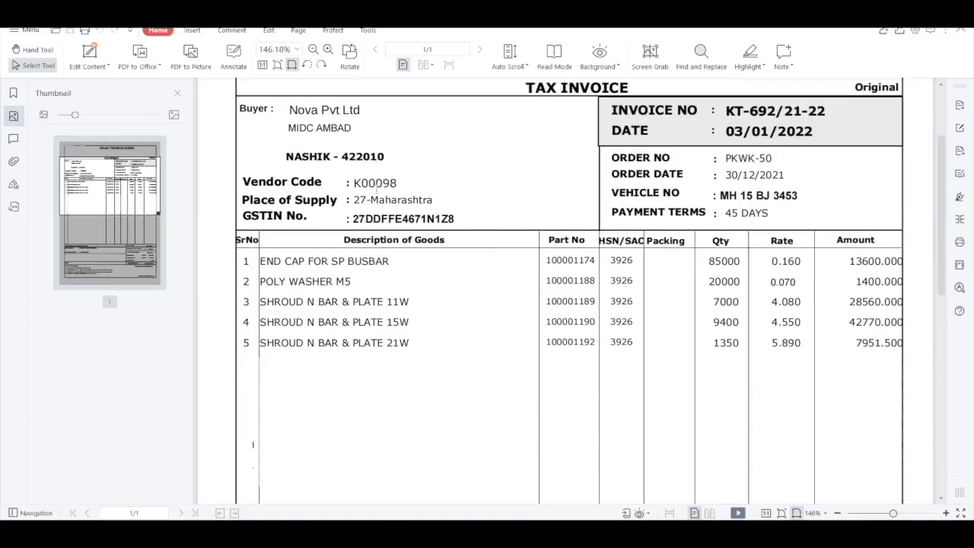
scroll(377, 193, down, 1)
scroll(378, 193, down, 5)
scroll(378, 194, down, 2)
double_click(183, 88)
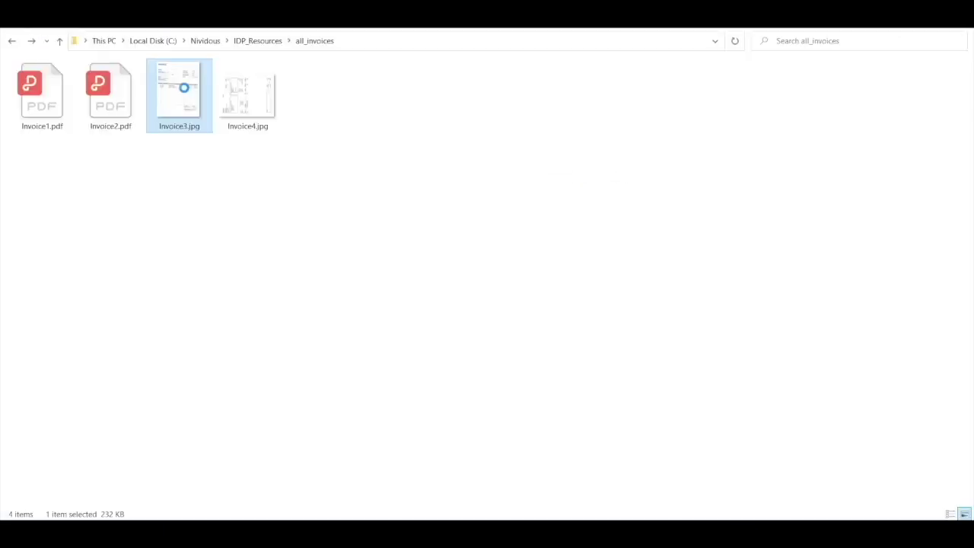
scroll(473, 162, down, 3)
scroll(474, 161, down, 2)
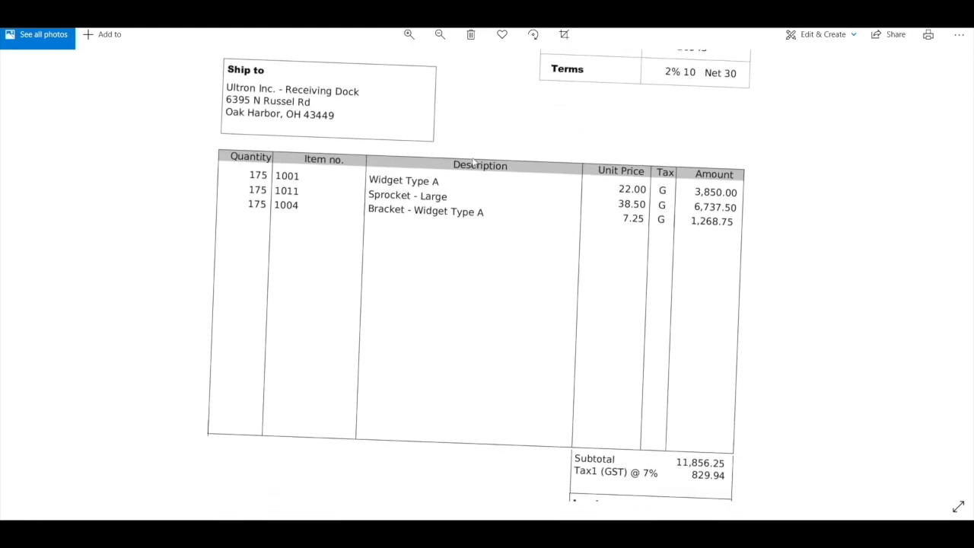
scroll(461, 285, down, 2)
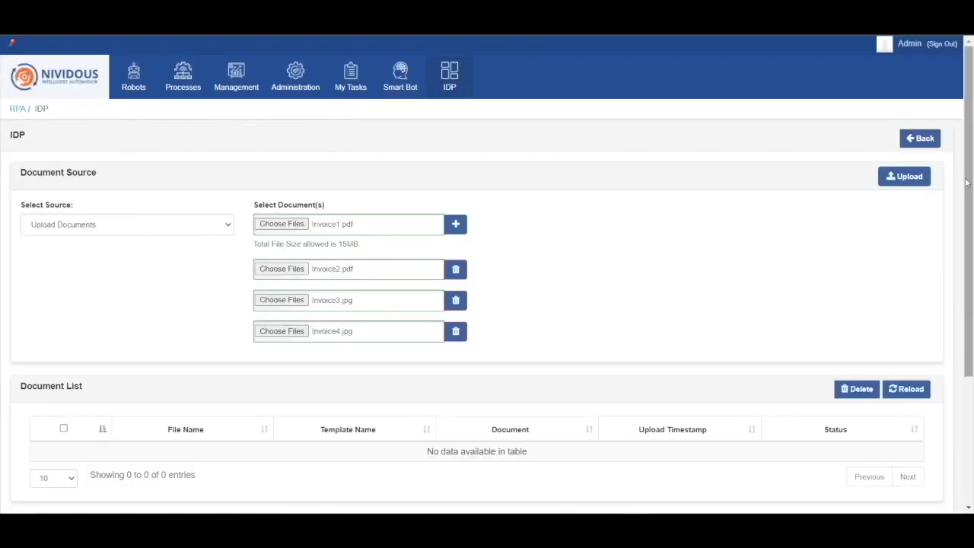
Step: Upload the four invoices, run them with Maker Checker Screen set to Yes, then go back
click(905, 178)
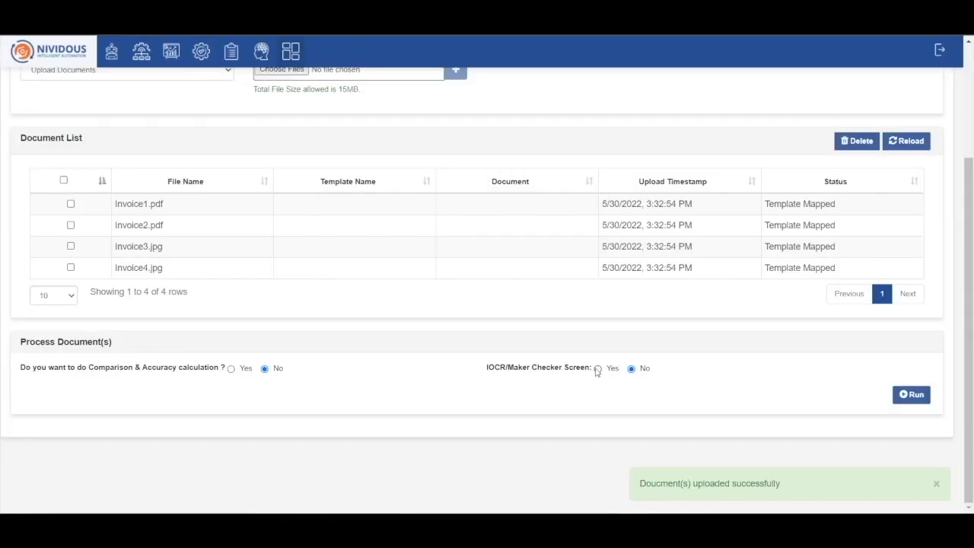
click(597, 369)
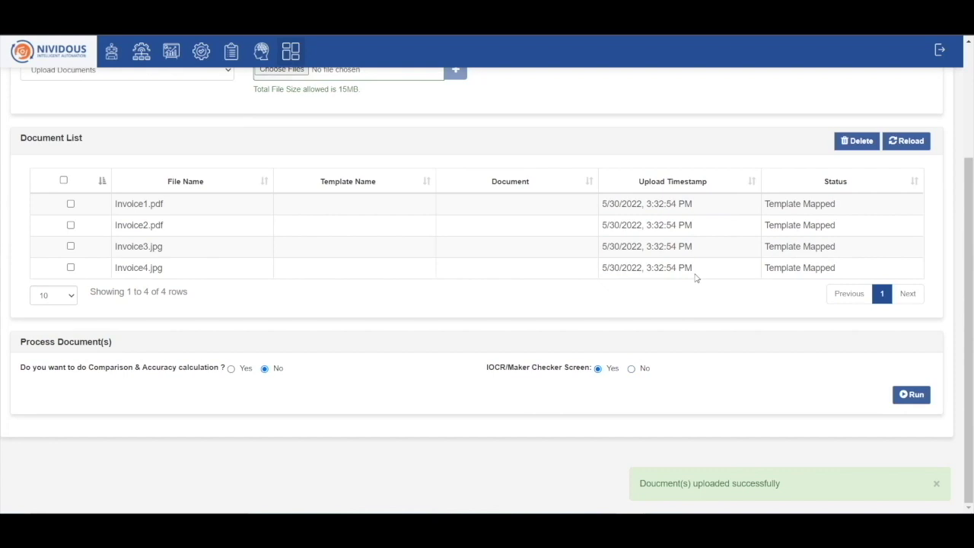
click(914, 396)
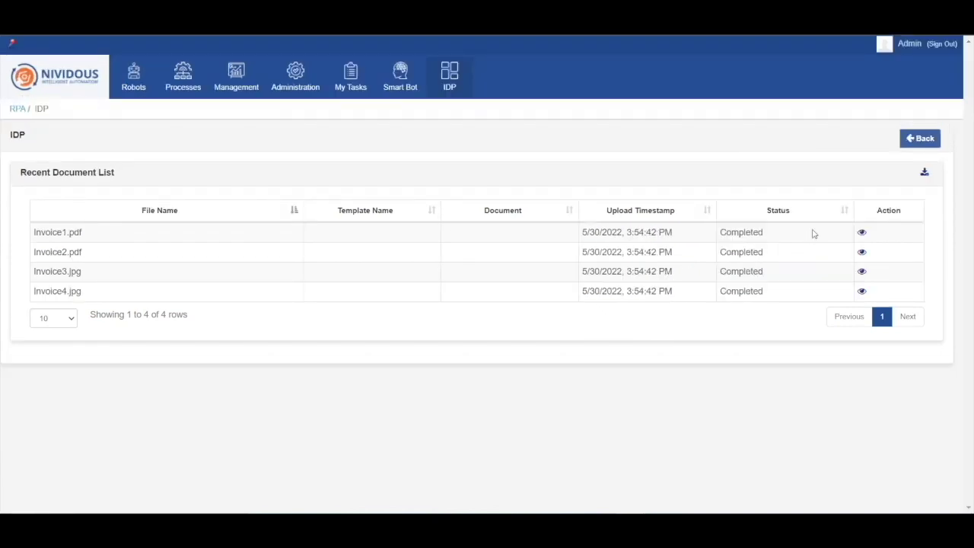
click(920, 140)
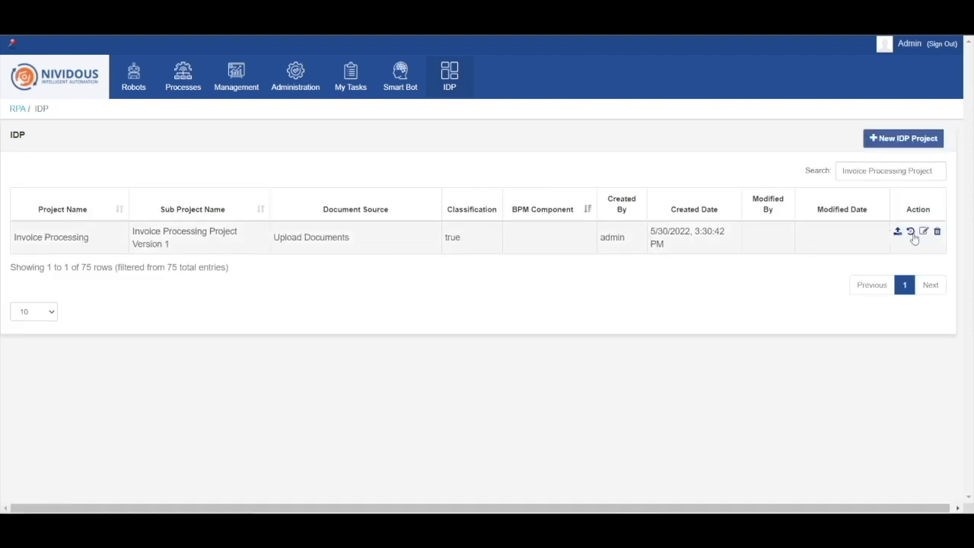
Step: Check Invoice1's number 42, total 814757.00, date and line-item description and quantity against the image
click(912, 233)
click(862, 233)
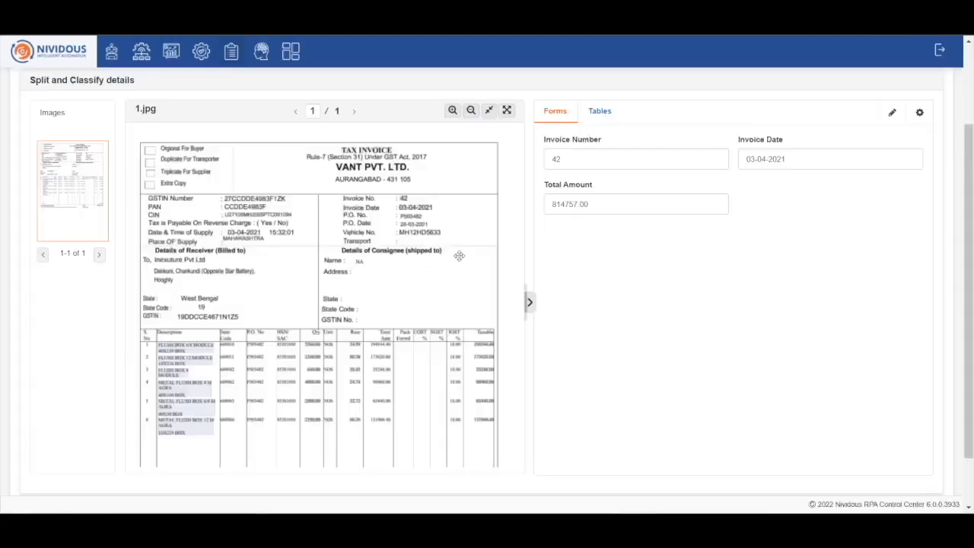
click(578, 160)
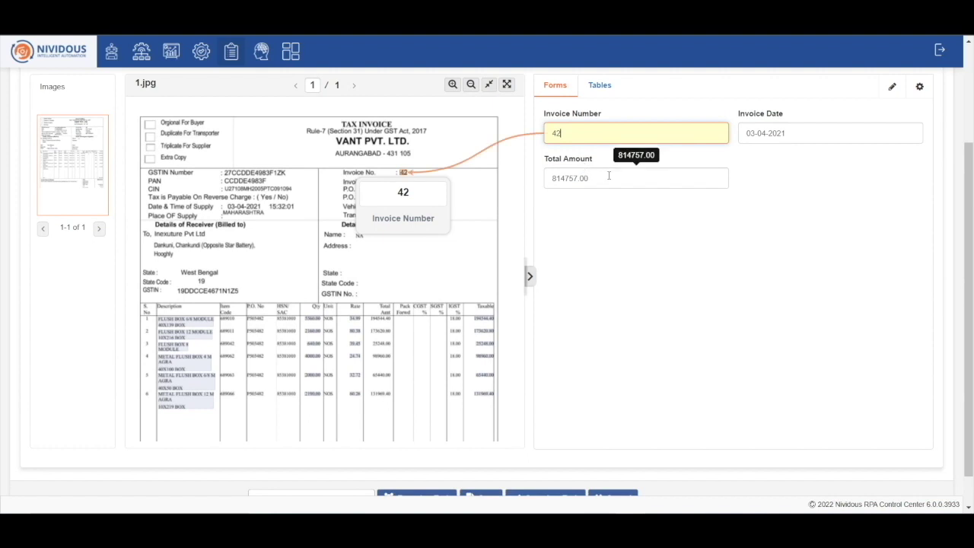
click(606, 179)
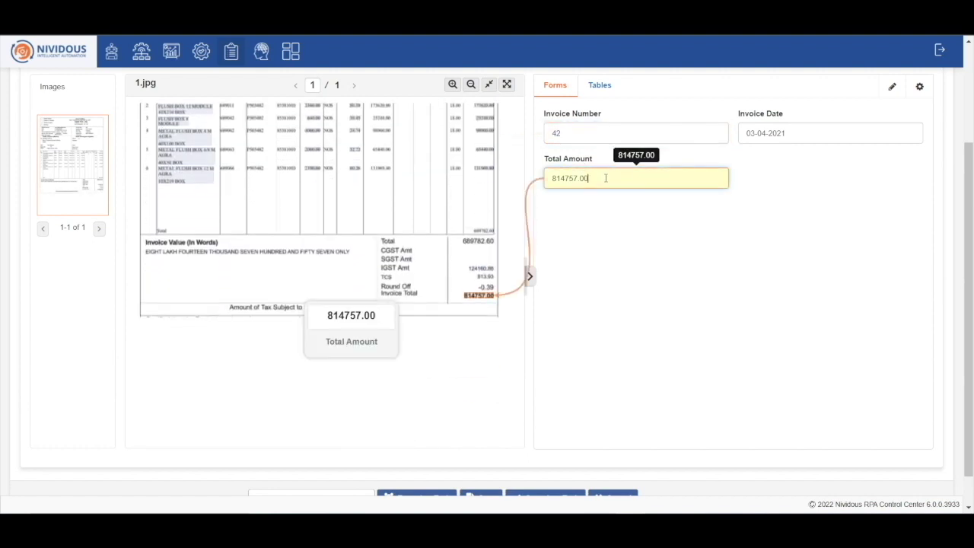
click(784, 133)
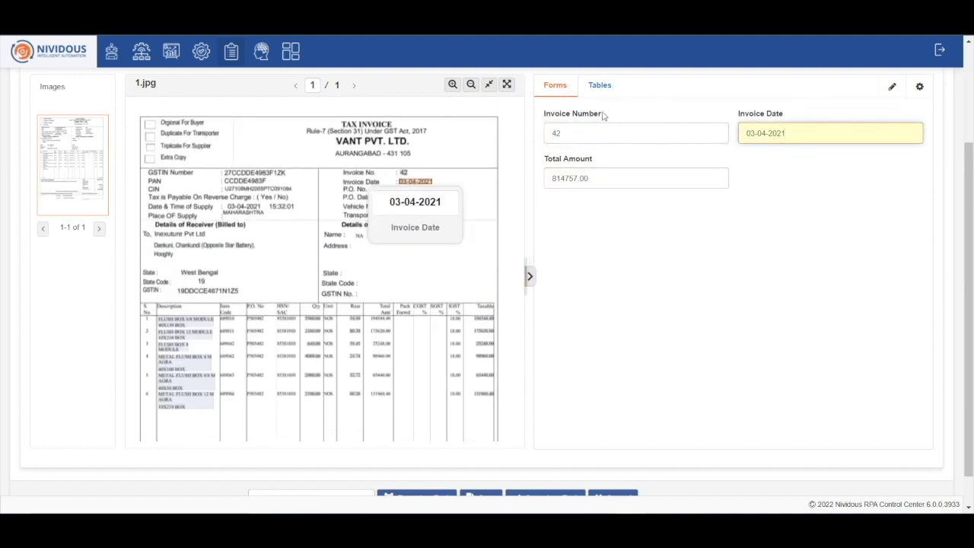
click(599, 86)
click(628, 164)
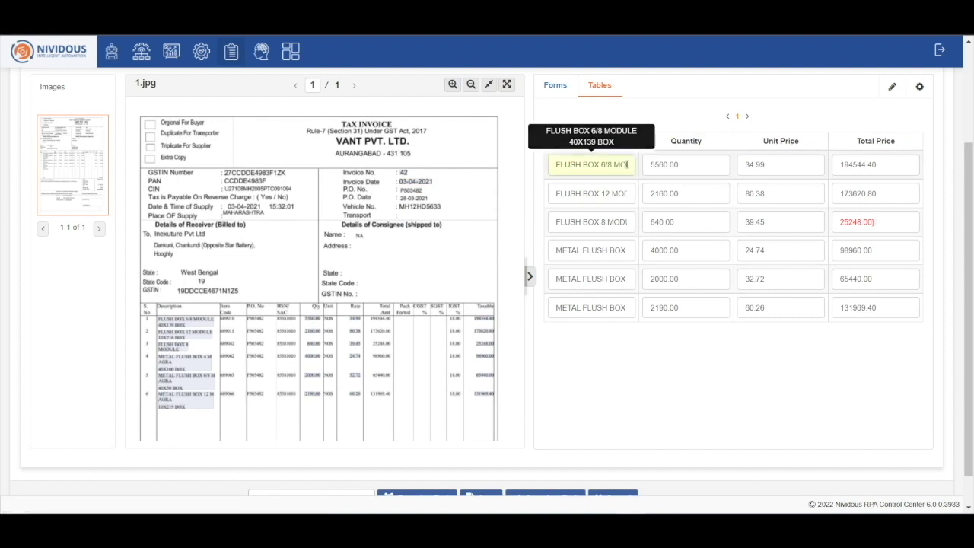
click(689, 164)
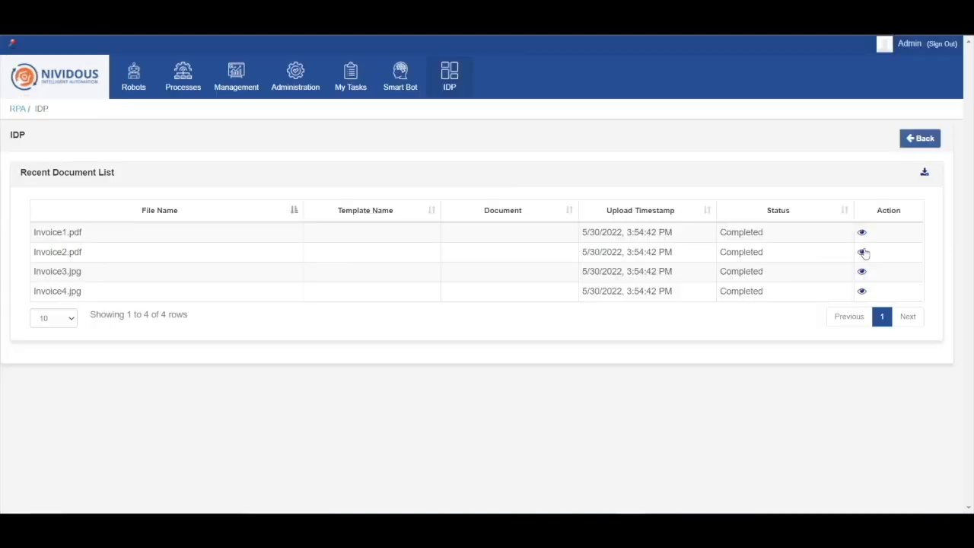
Step: Review the two remaining invoices' extracted data, then sign in with the vendor account
click(862, 252)
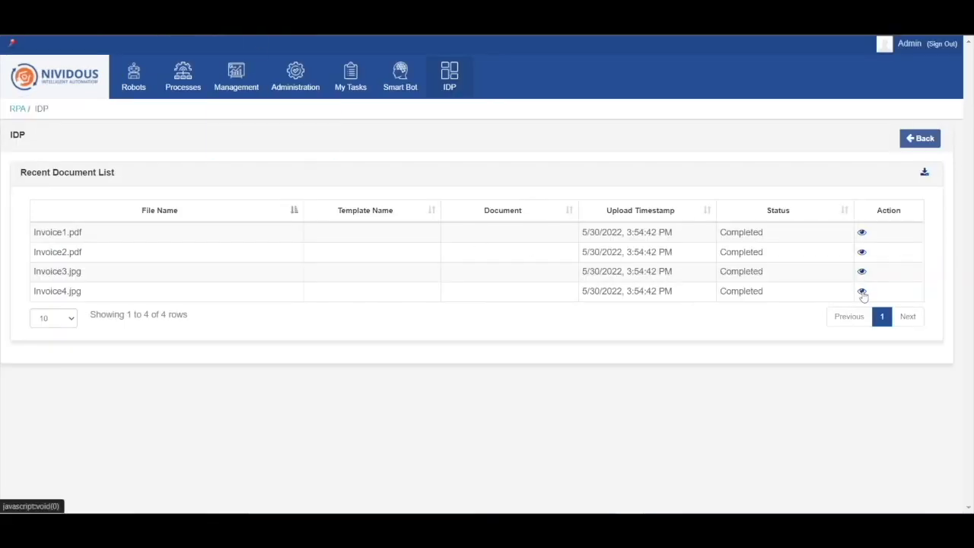
click(858, 290)
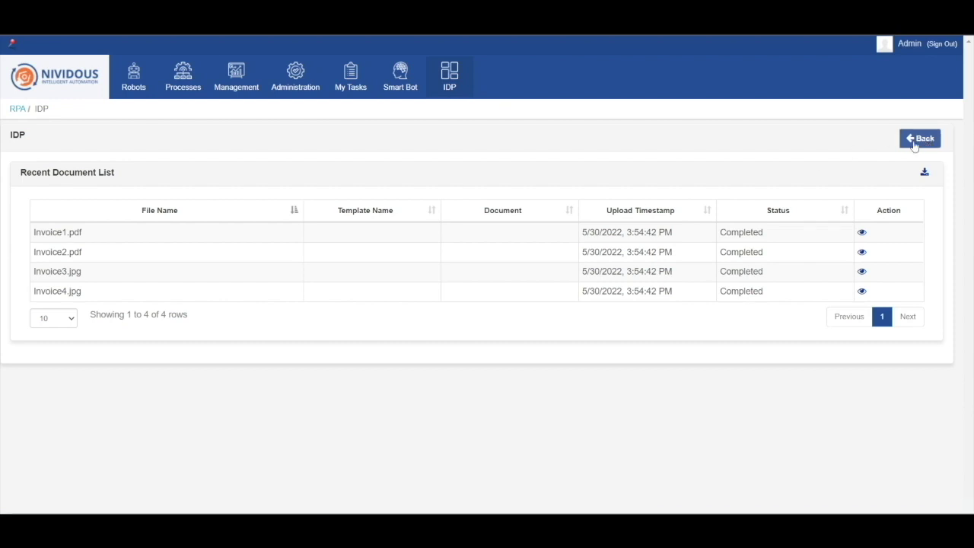
click(917, 140)
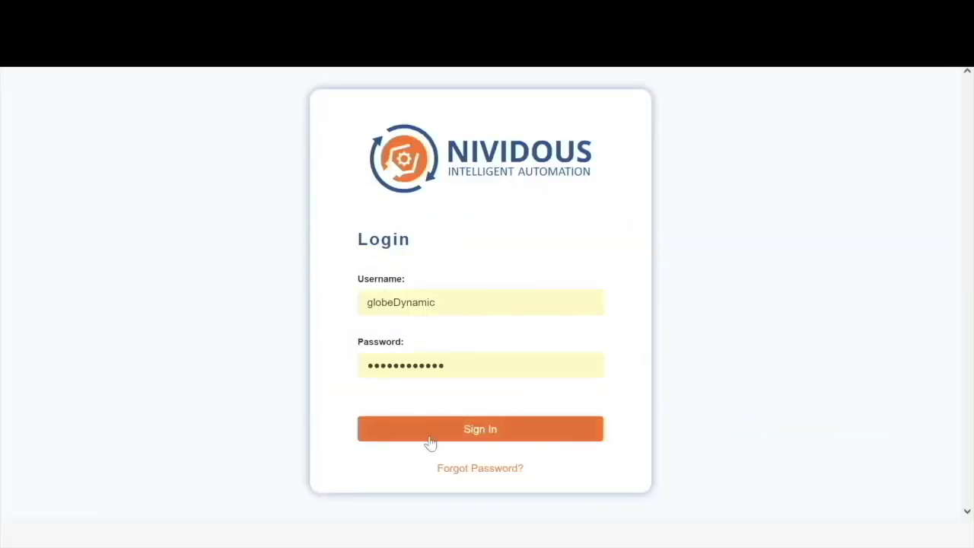
click(429, 439)
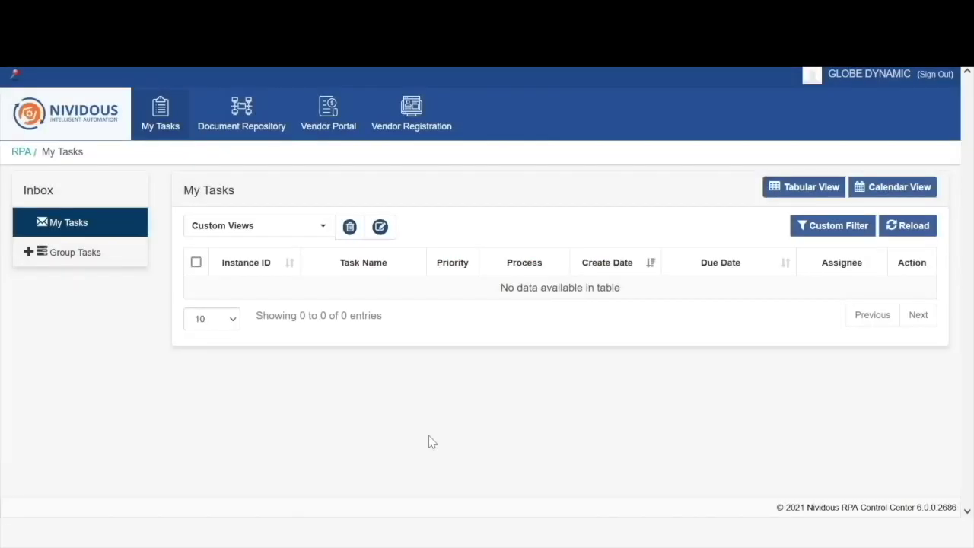
Step: Upload a PDF invoice in the vendor portal and save it so Accepted shows 1
click(331, 118)
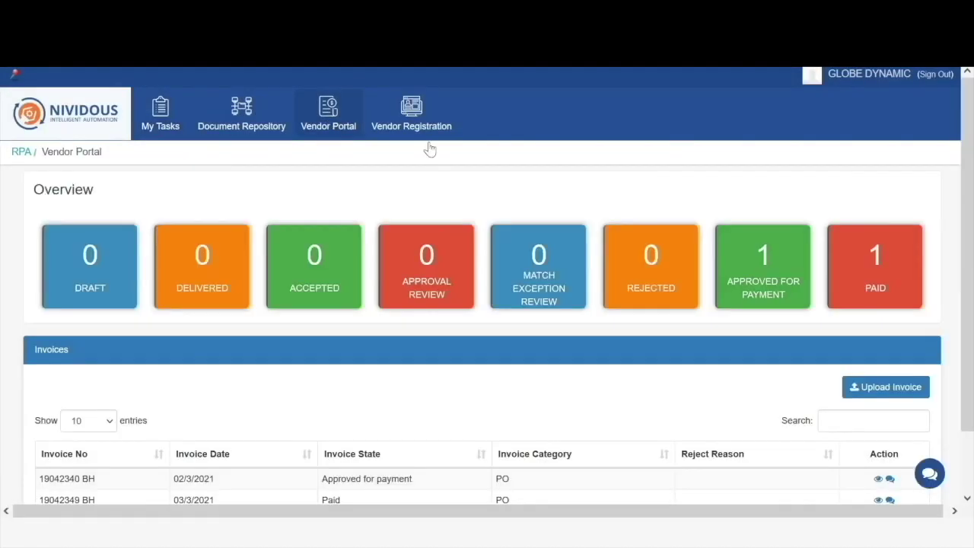
scroll(952, 178, down, 2)
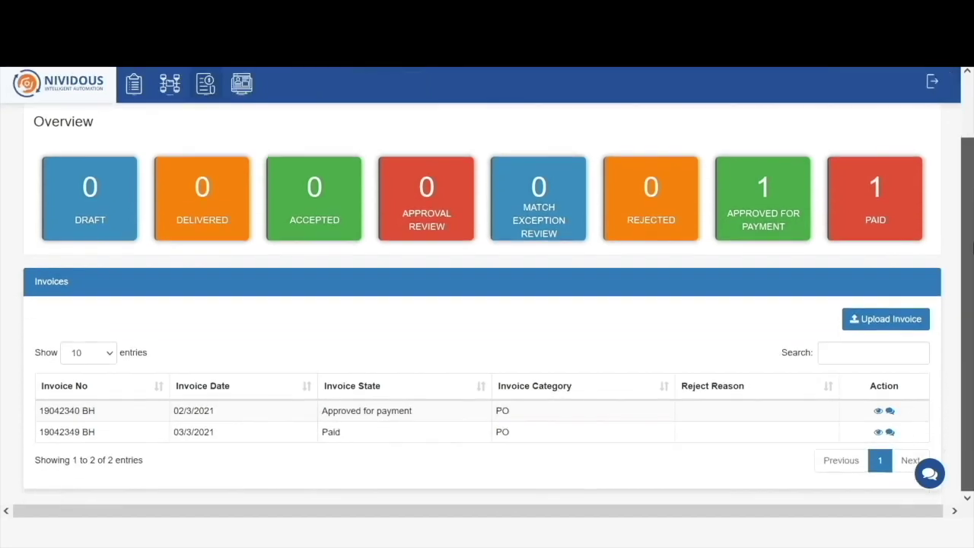
click(879, 326)
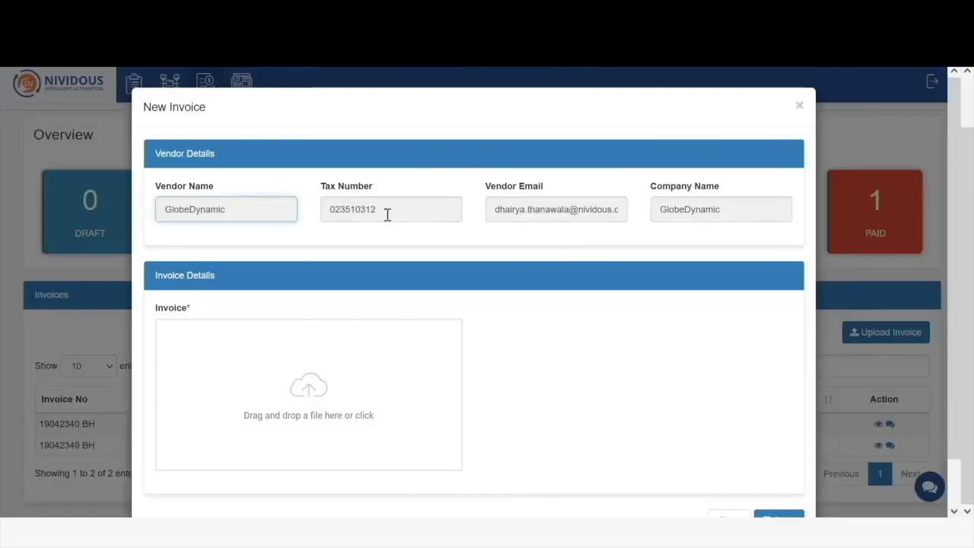
click(548, 209)
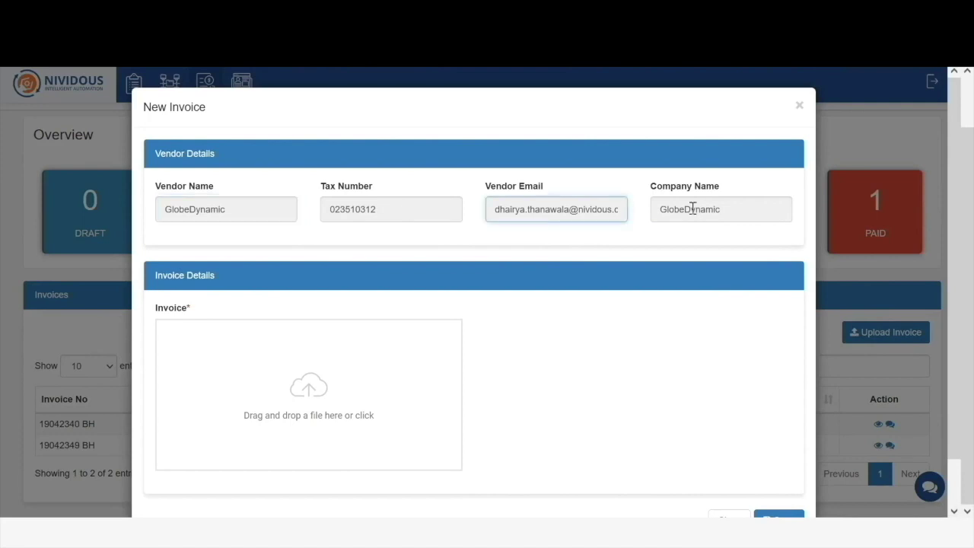
scroll(956, 247, down, 1)
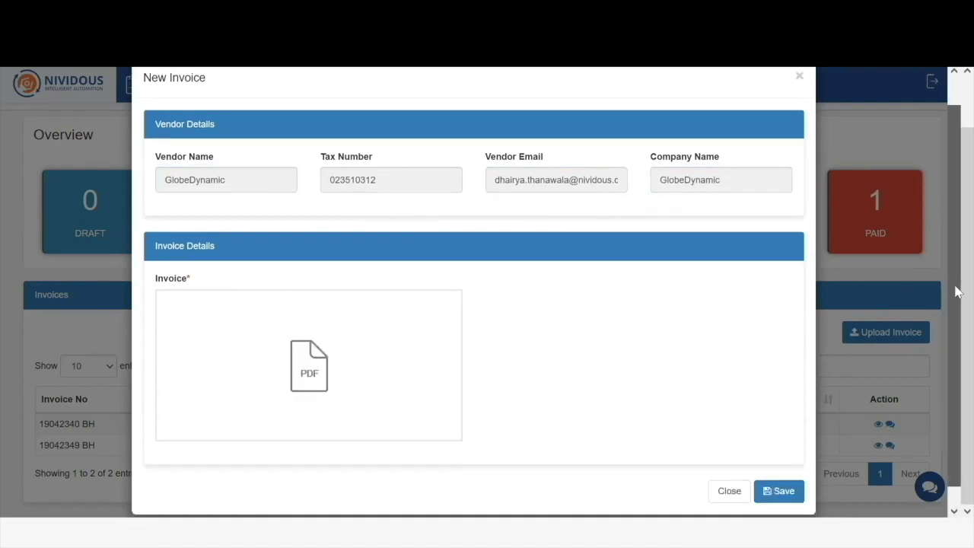
click(769, 471)
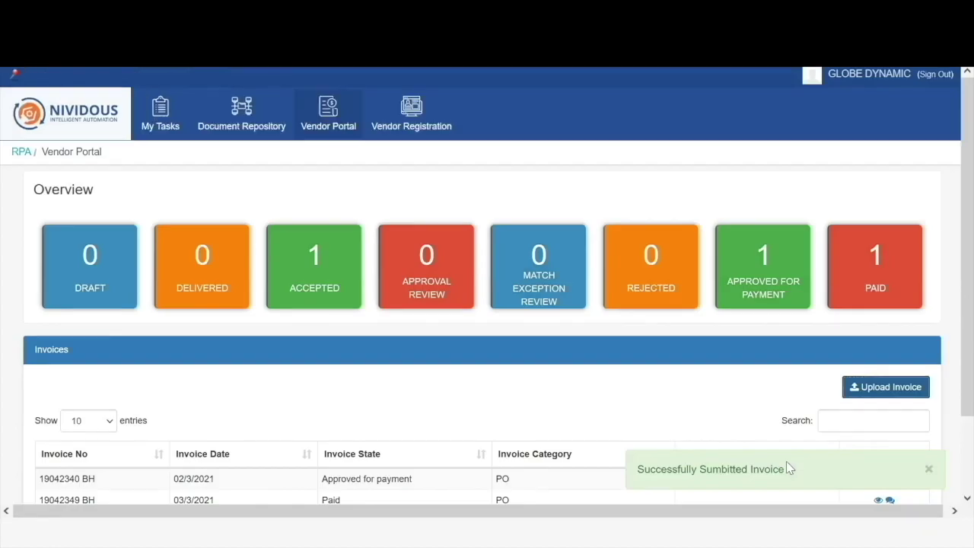
Step: Review invoice 1547787's details and line items, then close its View Invoice modal
click(306, 254)
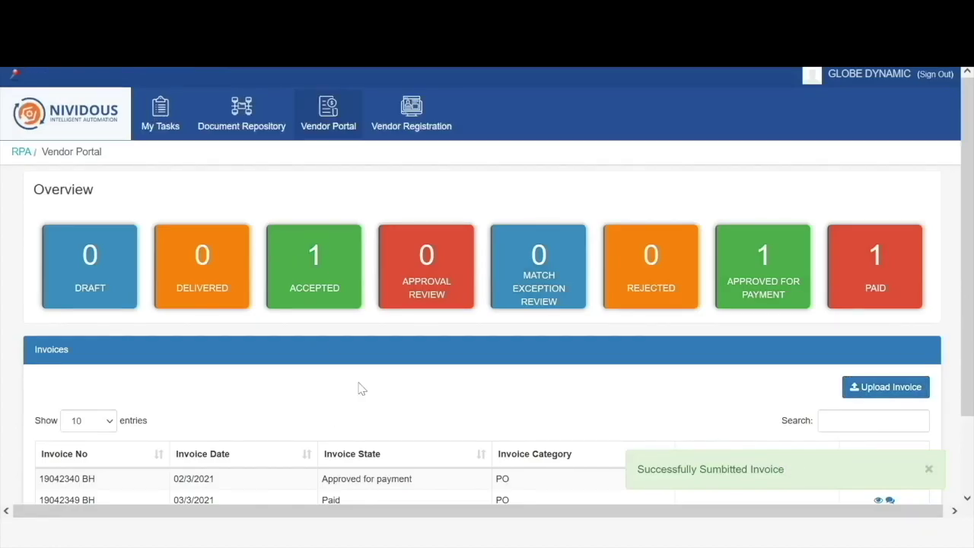
scroll(78, 446, down, 1)
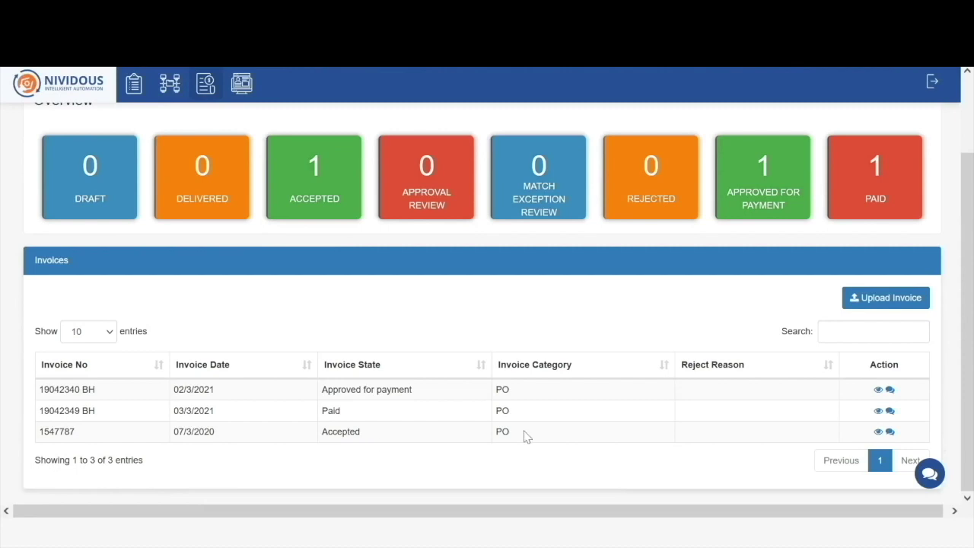
click(878, 432)
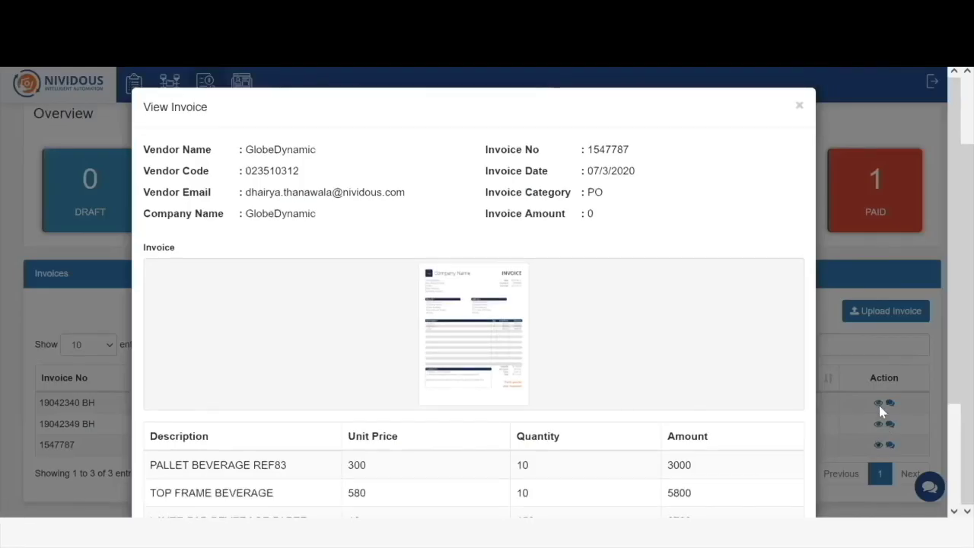
scroll(955, 381, down, 1)
scroll(957, 398, down, 1)
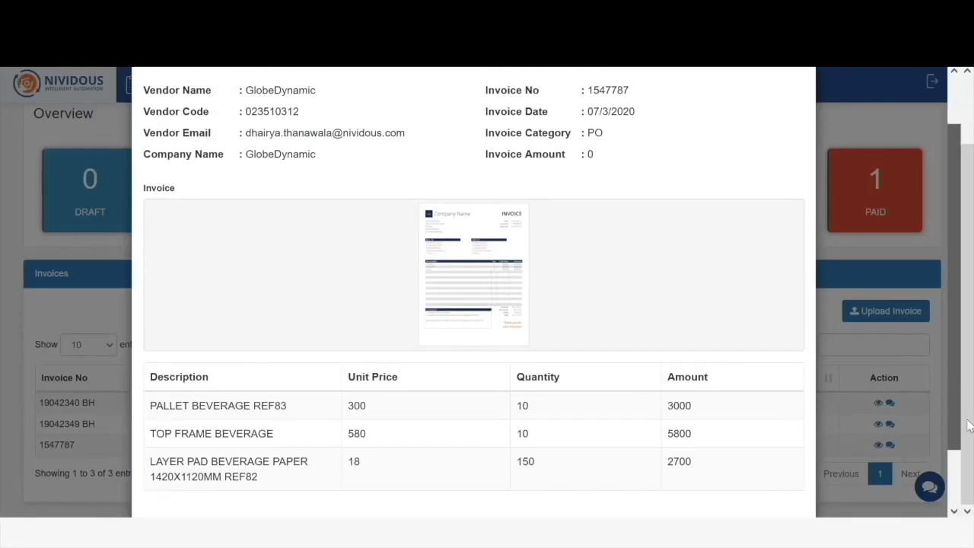
click(832, 342)
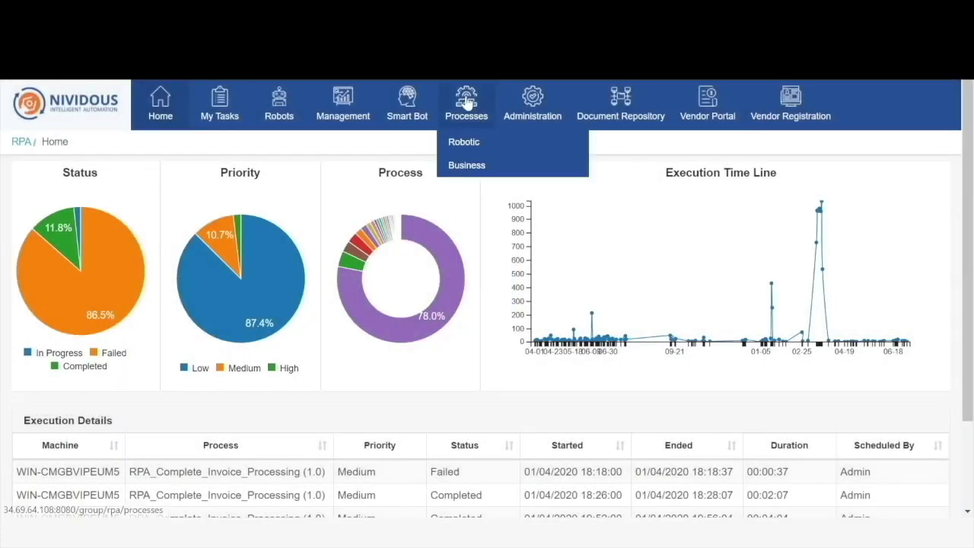
Step: Sign in and find newest instance 801515 in the Invoice AP Process list
click(468, 167)
mouse_move(467, 104)
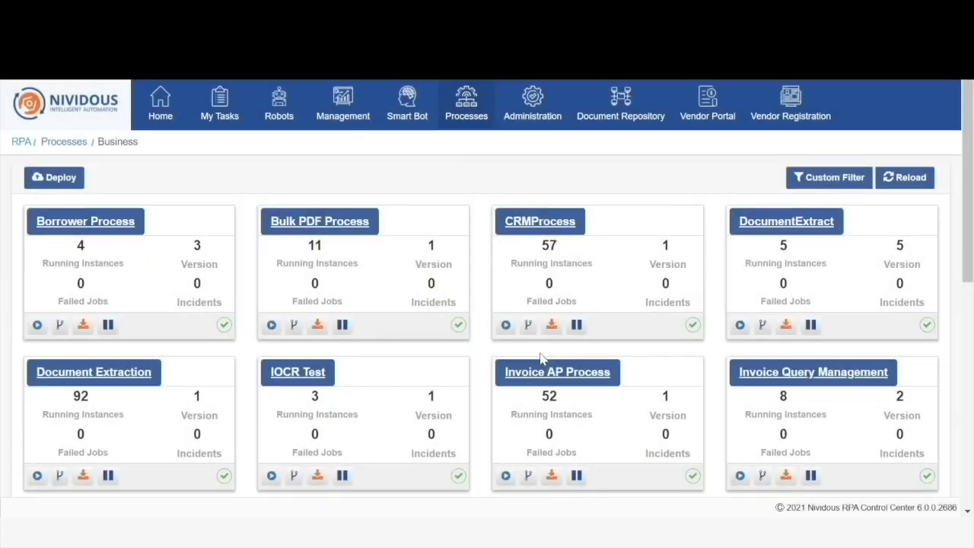
click(530, 376)
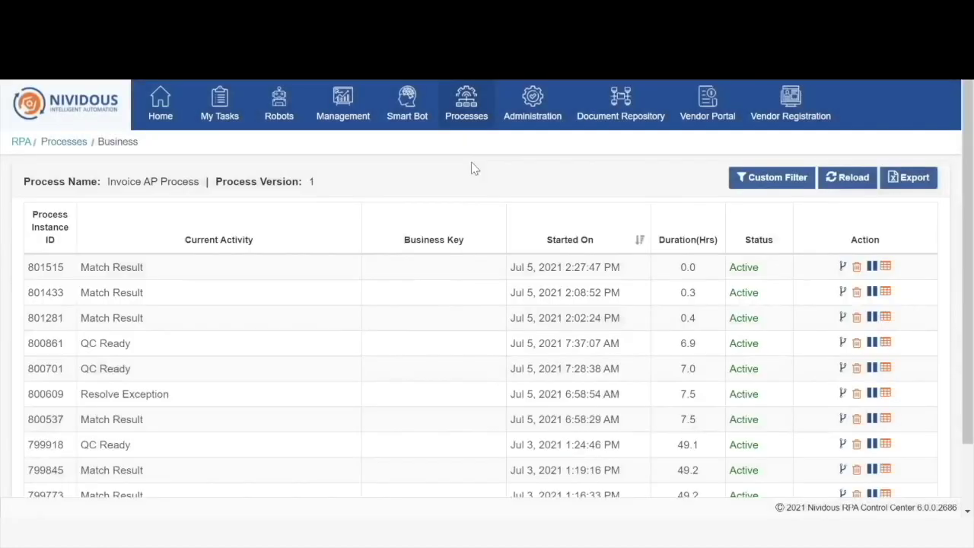
double_click(58, 268)
click(217, 272)
Step: Inspect instance 801515's BPMN diagram, which is waiting at Match Result
click(885, 267)
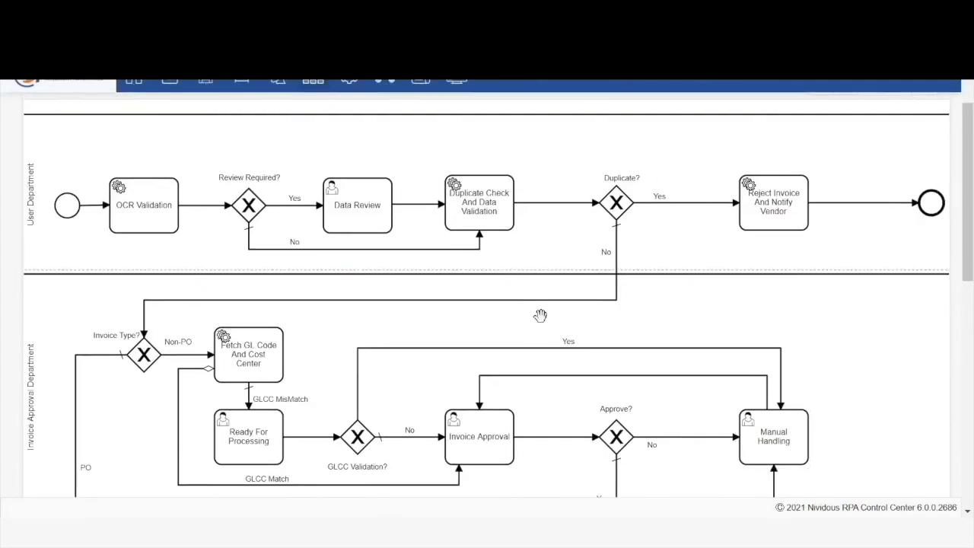
scroll(539, 315, down, 1)
drag(971, 258, 972, 435)
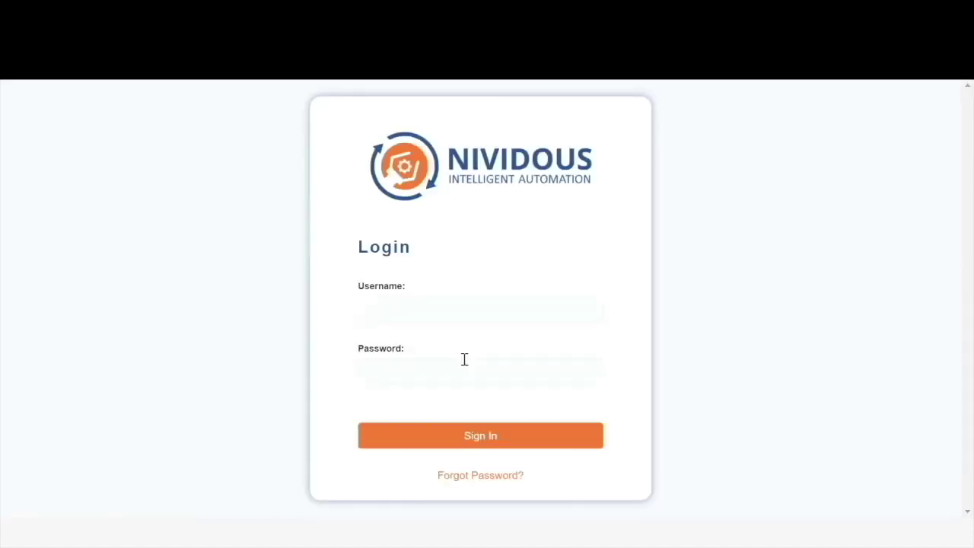
Step: Sign in as the approver and scroll the dashboard to the four-invoice Invoice Details table
click(445, 436)
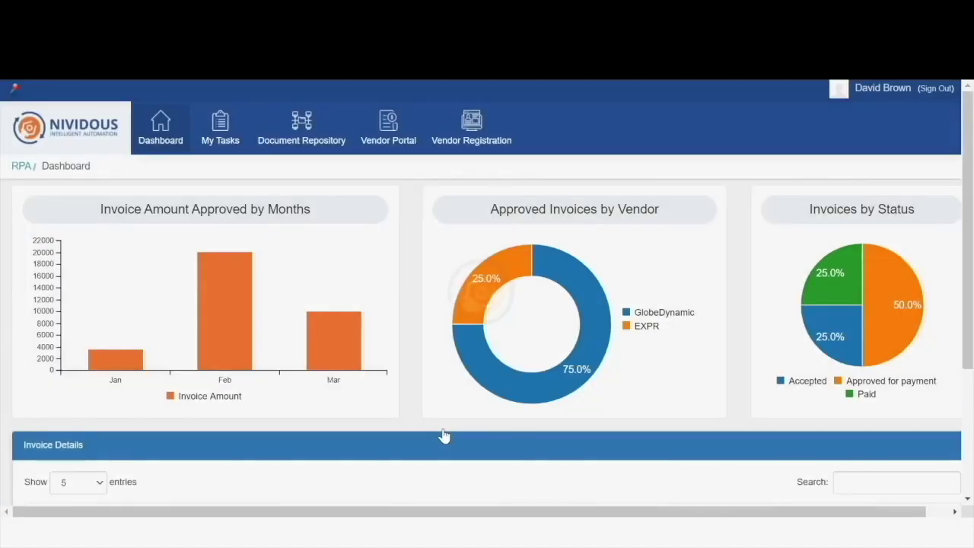
scroll(424, 515, right, 1)
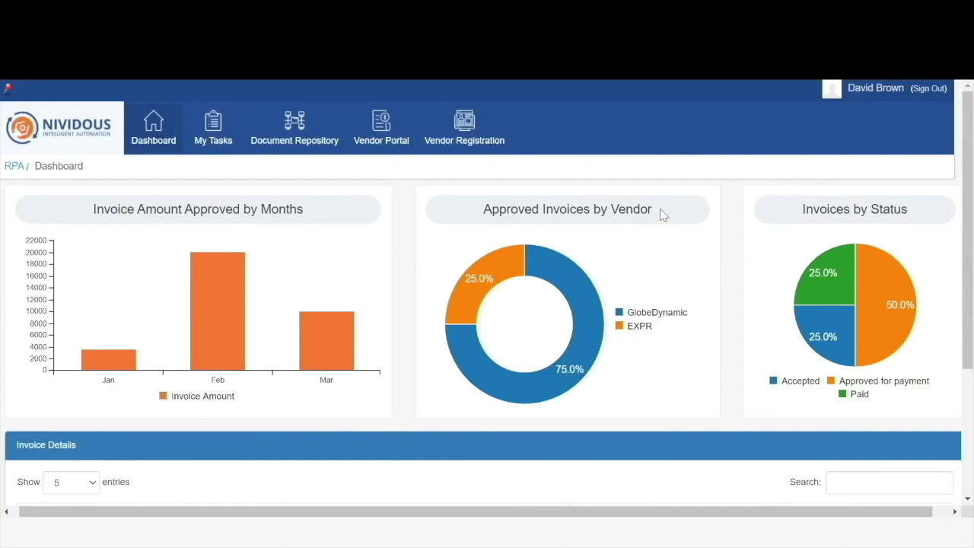
scroll(967, 225, down, 1)
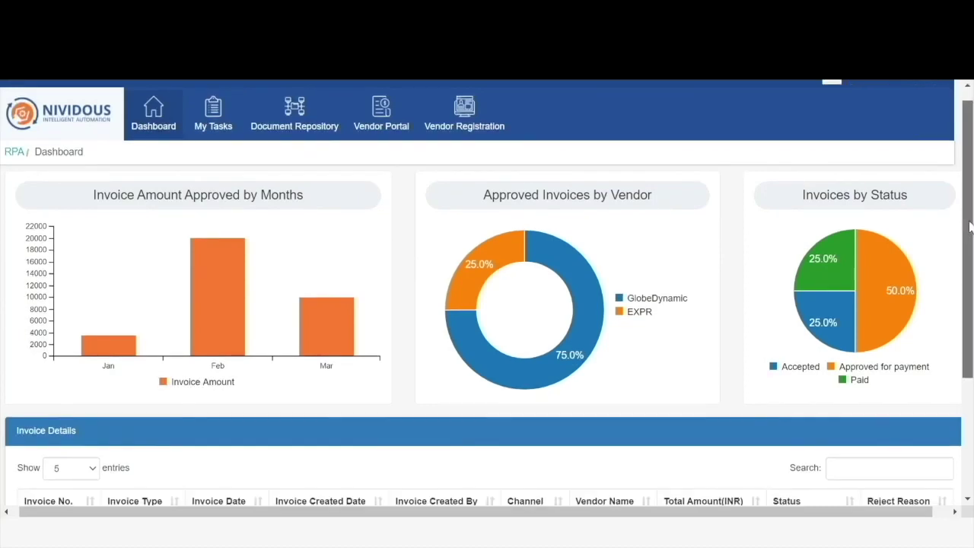
mouse_move(970, 226)
mouse_down()
mouse_move(969, 359)
mouse_move(969, 228)
mouse_up()
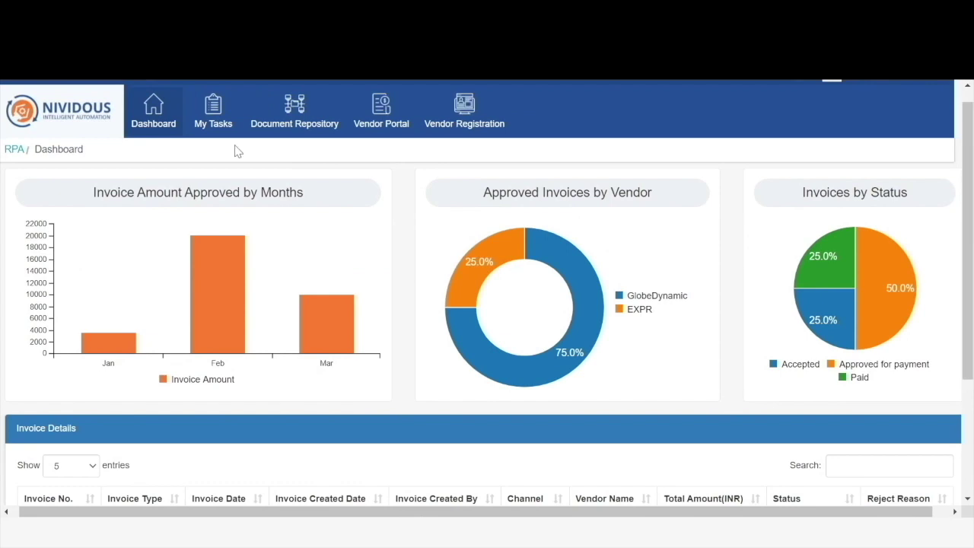
Step: Claim Match Result task 801515 from the AutoPostingDept queue and open it from My Tasks
click(213, 114)
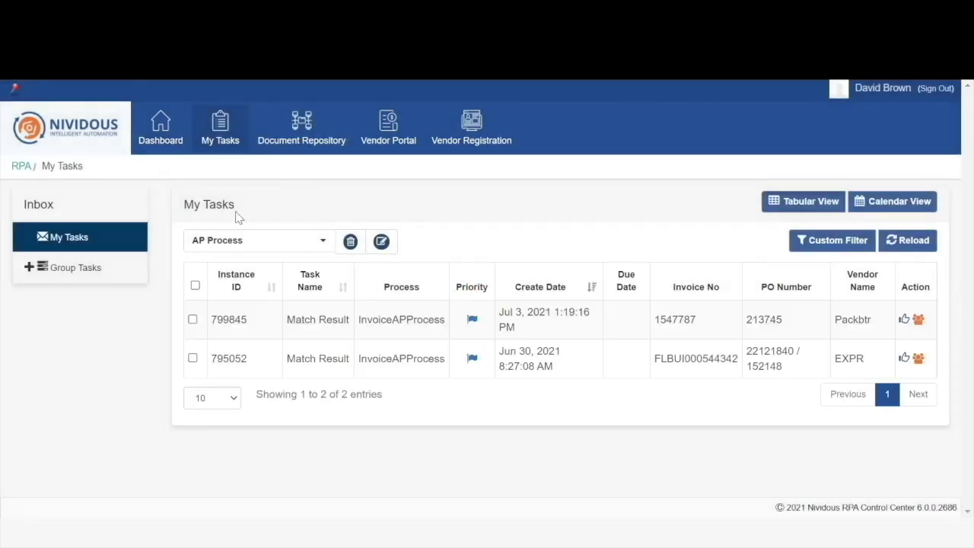
click(33, 271)
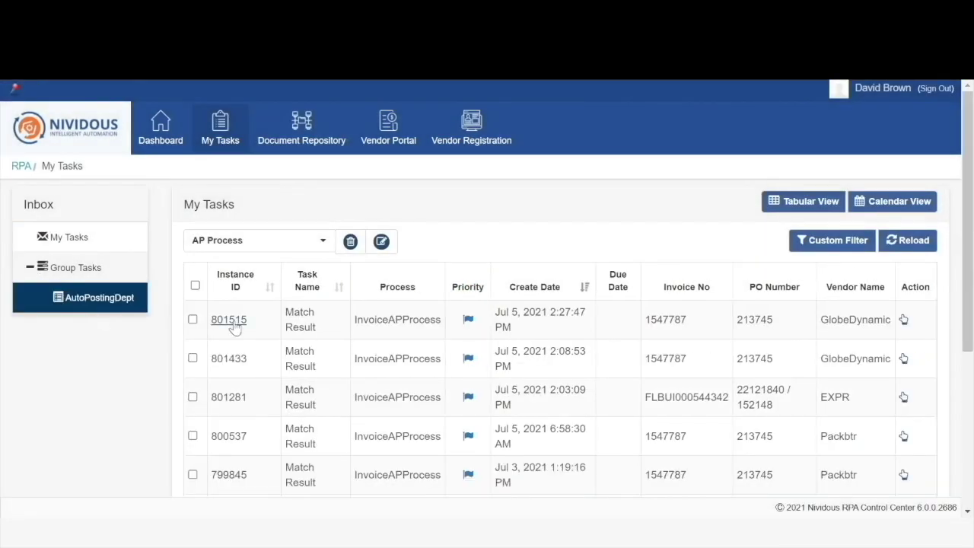
click(299, 320)
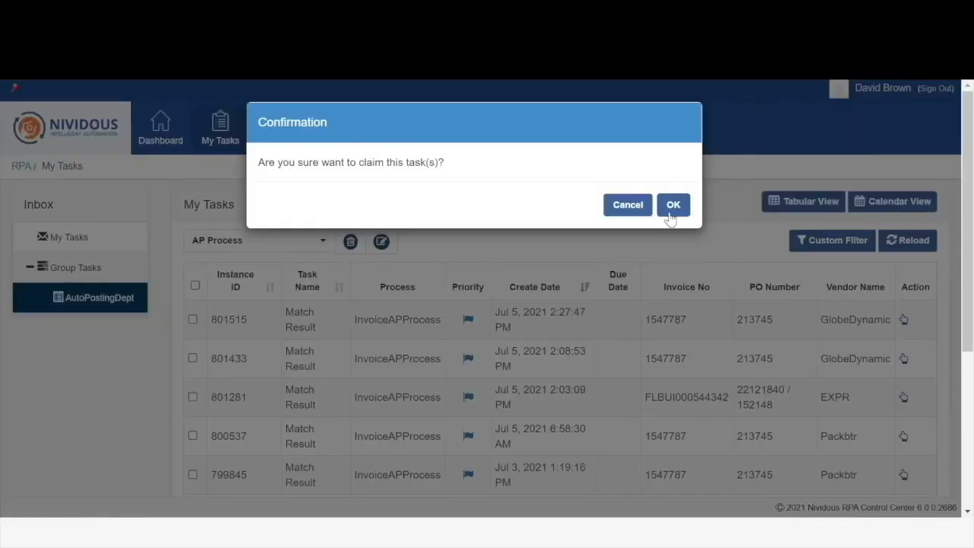
click(671, 215)
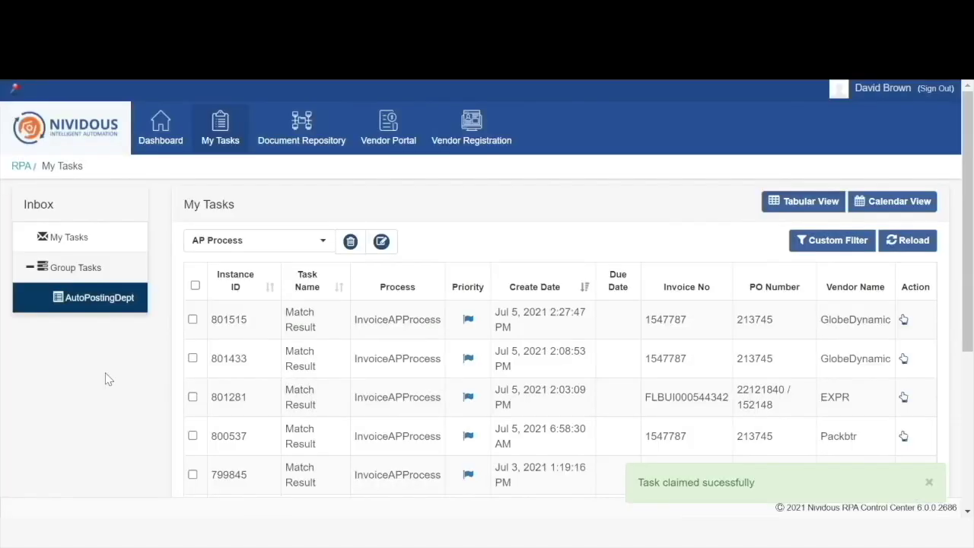
click(74, 242)
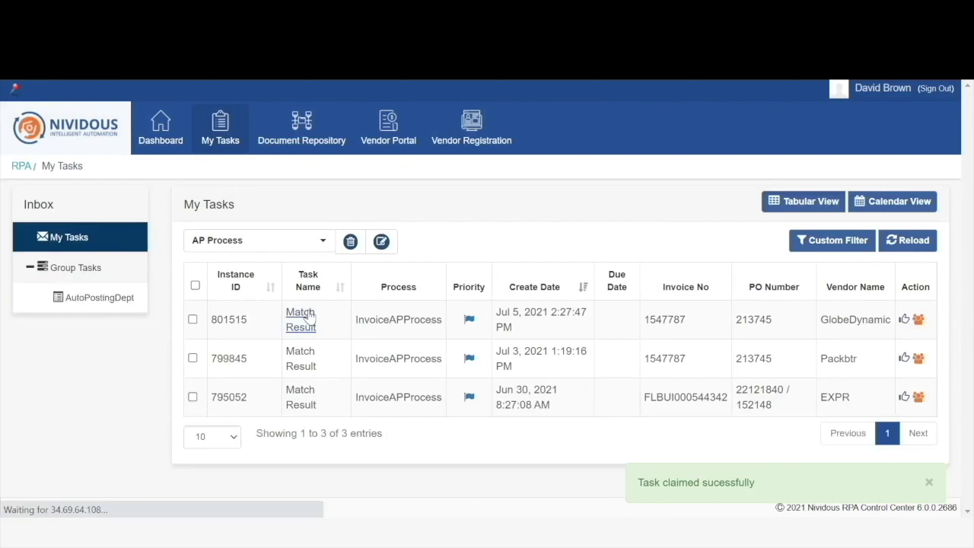
click(296, 318)
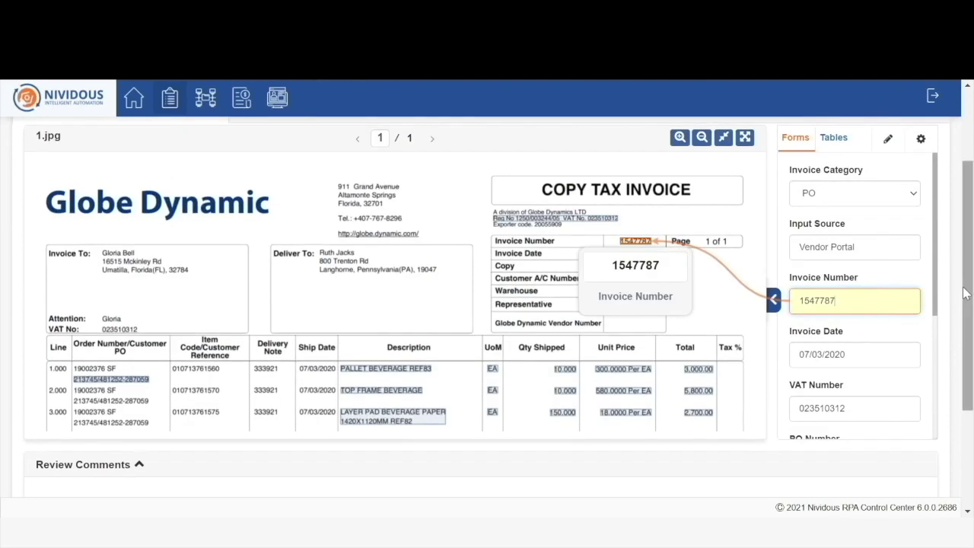
Step: Check the extracted Invoice Date, MUX Number and Invoice Amount against the document
scroll(856, 254, down, 1)
click(855, 256)
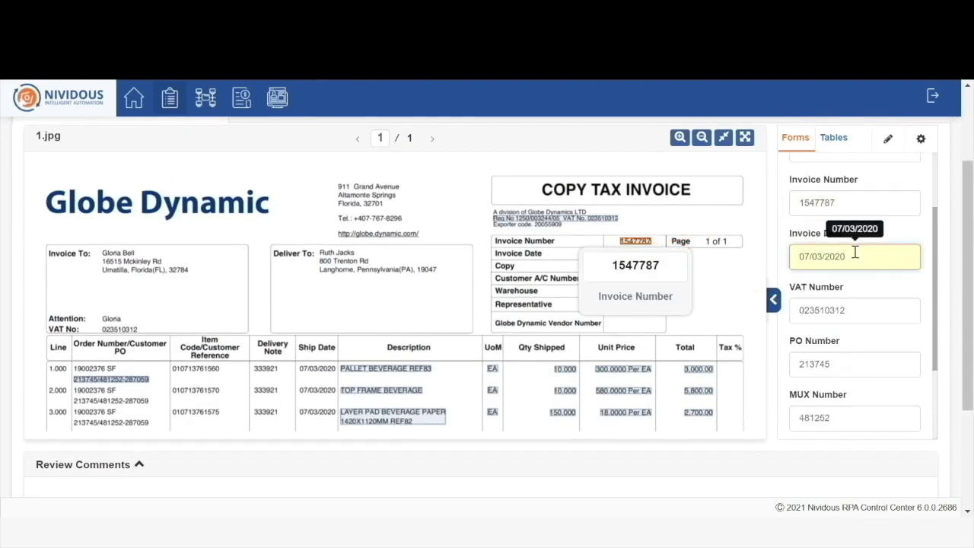
click(846, 412)
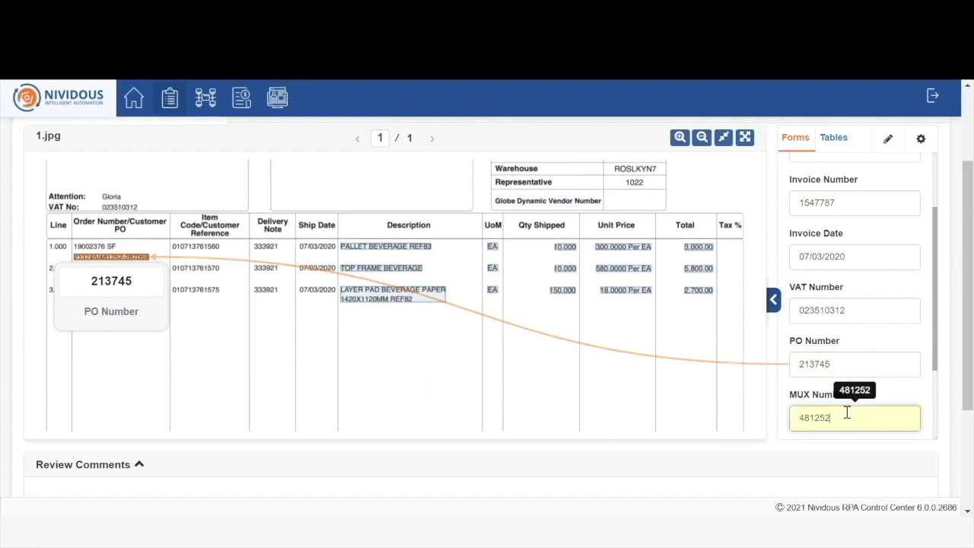
scroll(856, 366, down, 1)
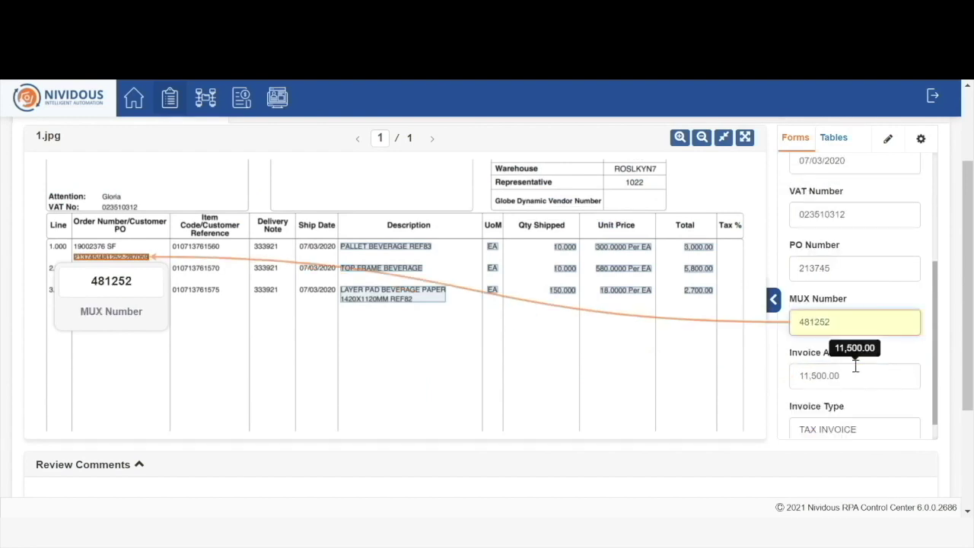
click(855, 366)
Step: Re-map the Invoice Number capture box so it reads the full 1547787
click(888, 141)
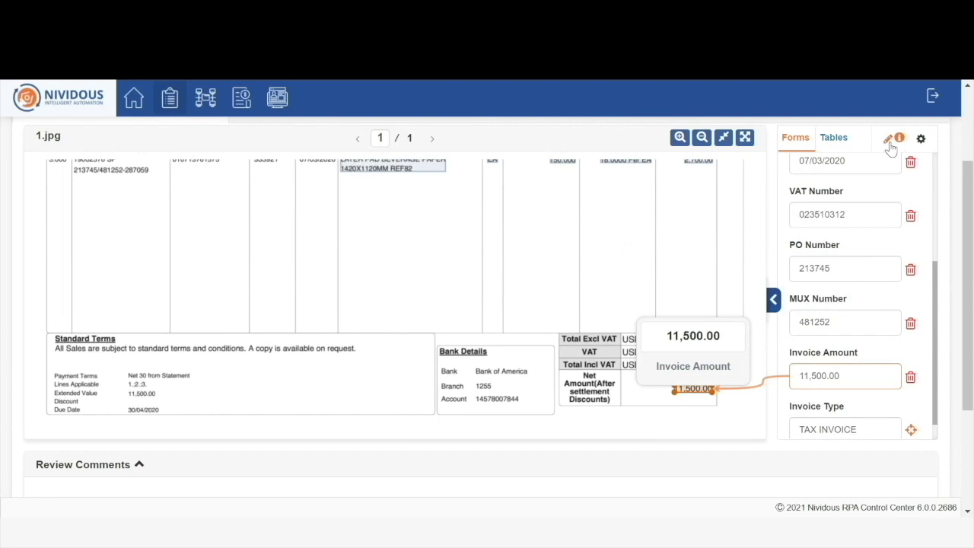
scroll(938, 223, up, 1)
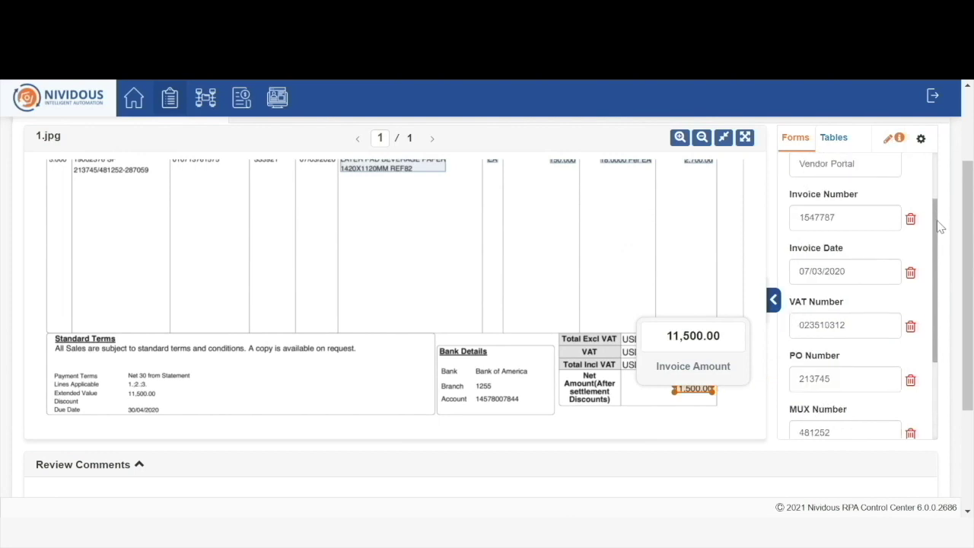
click(846, 232)
key(BackSpace)
key(BackSpace)
key(BackSpace)
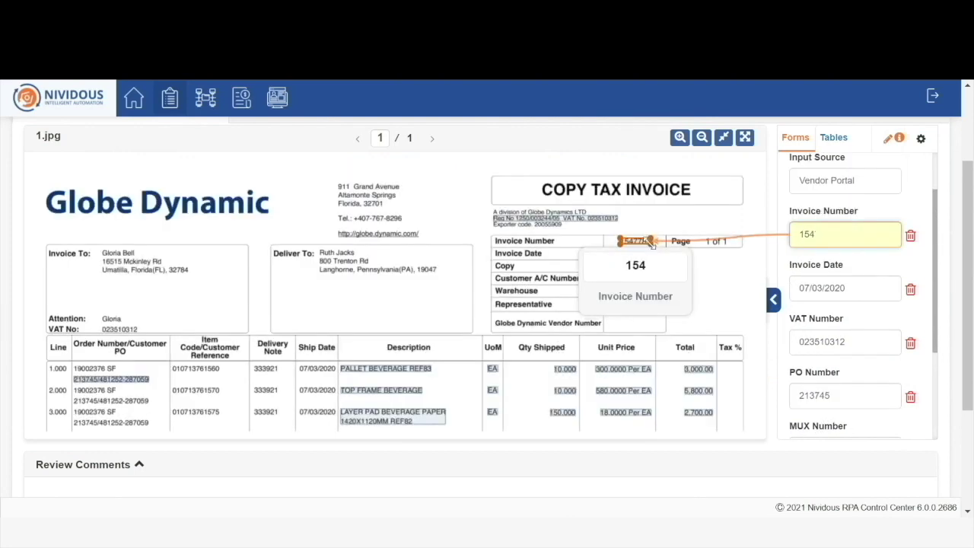
drag(651, 241, 658, 240)
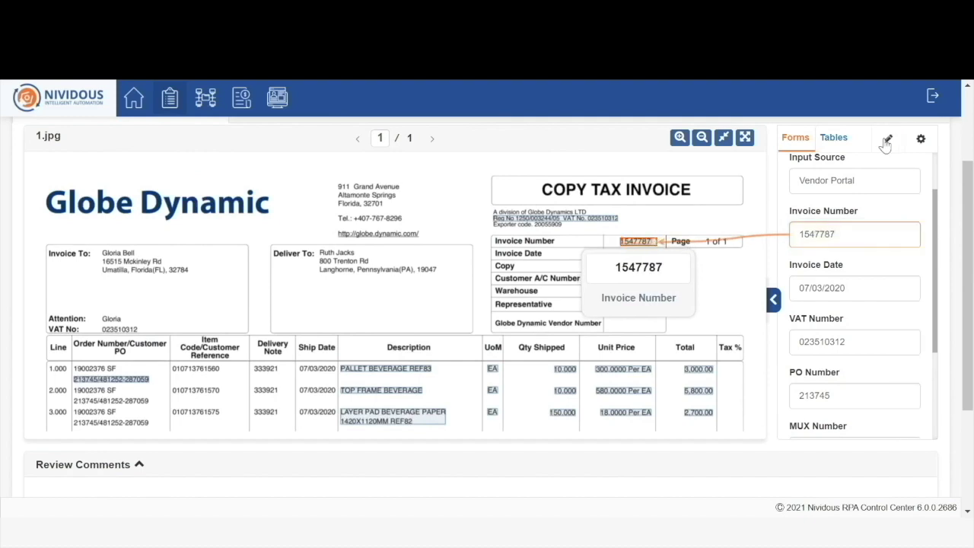
click(773, 299)
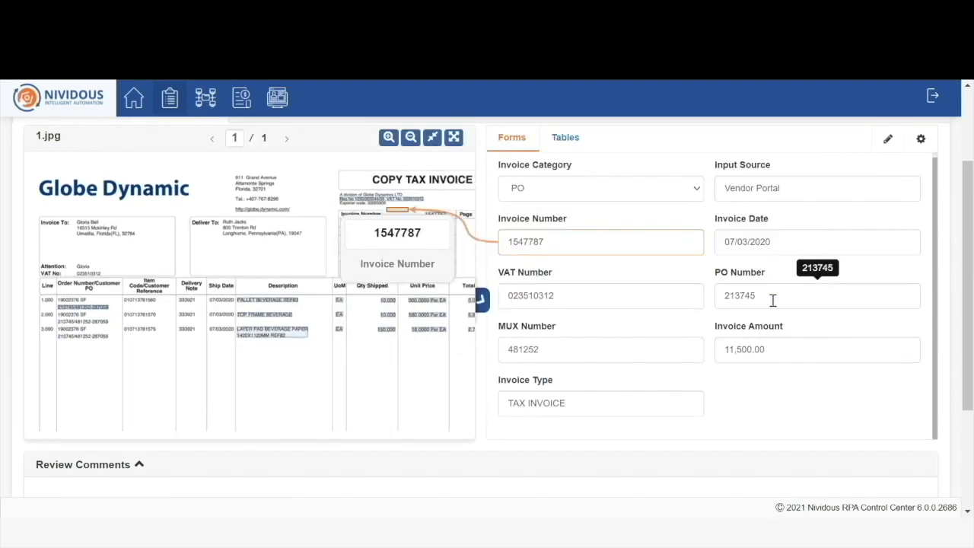
click(565, 139)
Step: Scroll through the invoice, GRN and PO line-item match tables, then request completion of task 801515
drag(586, 331, 638, 339)
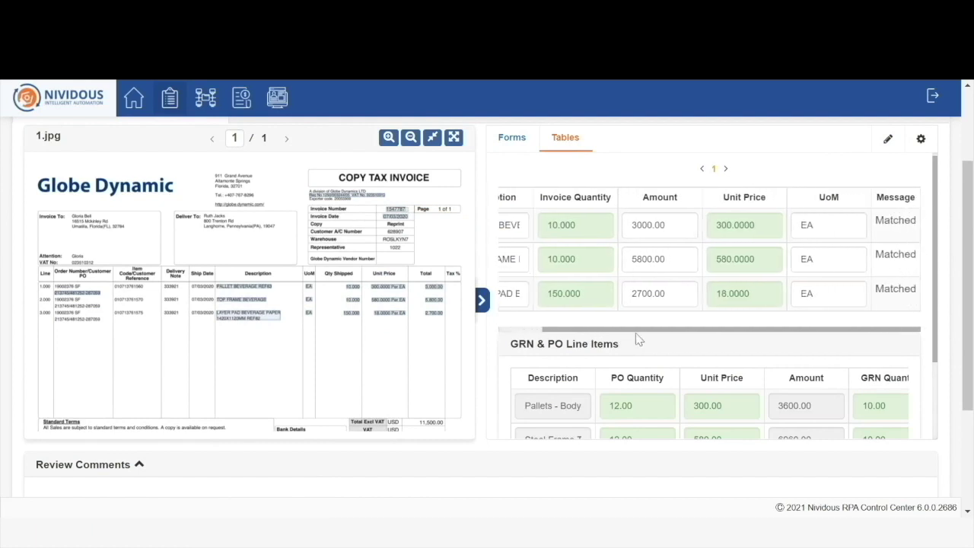
scroll(685, 304, left, 5)
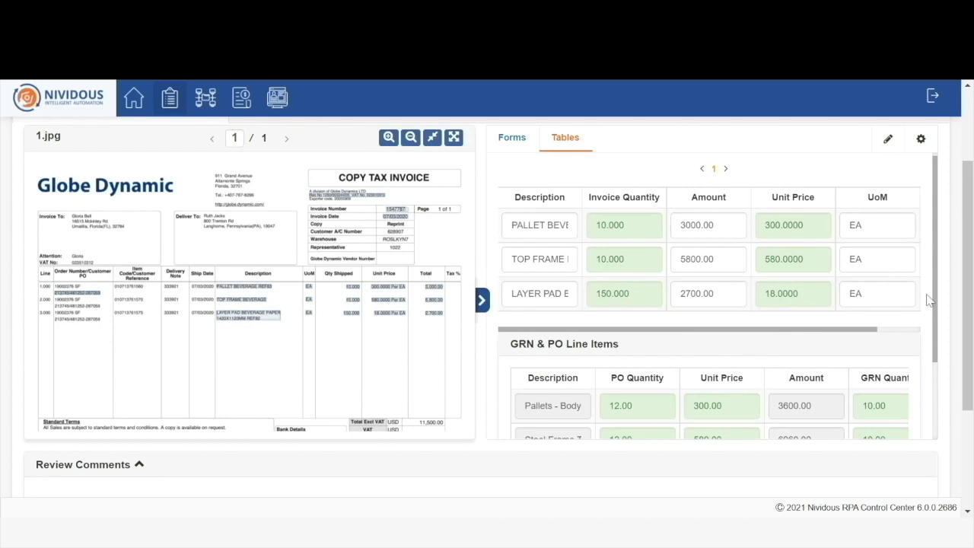
drag(935, 300, 941, 374)
mouse_move(776, 403)
mouse_down()
mouse_move(906, 405)
mouse_move(806, 404)
mouse_up()
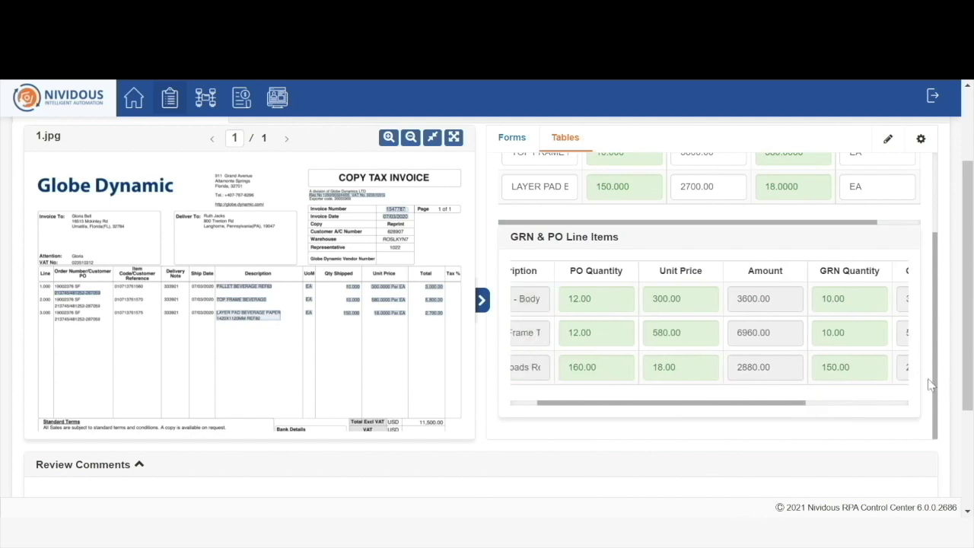
drag(934, 384, 939, 354)
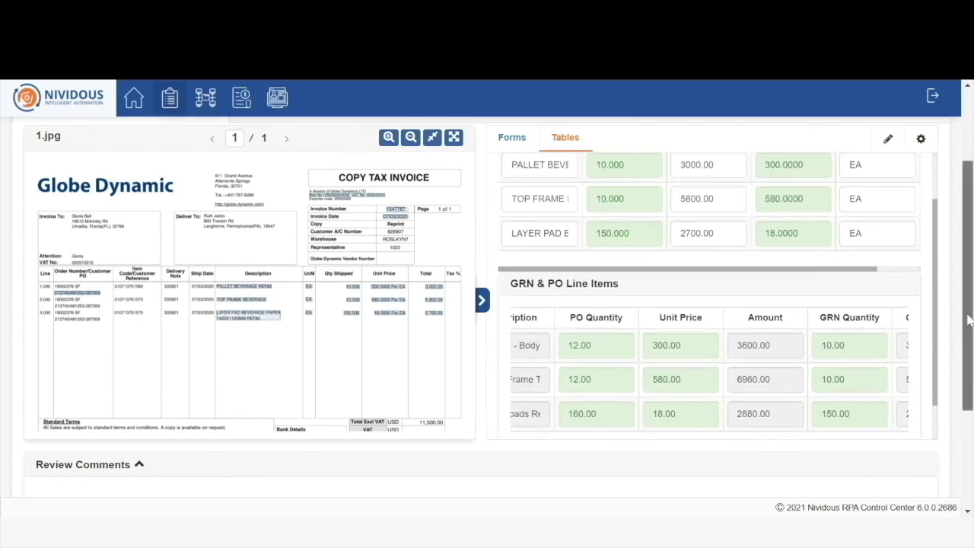
scroll(968, 319, down, 3)
click(559, 454)
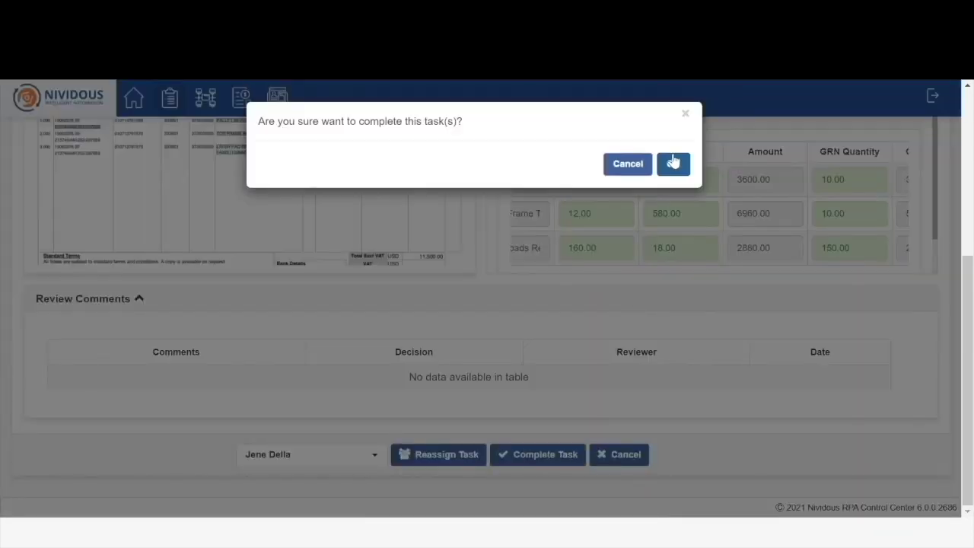